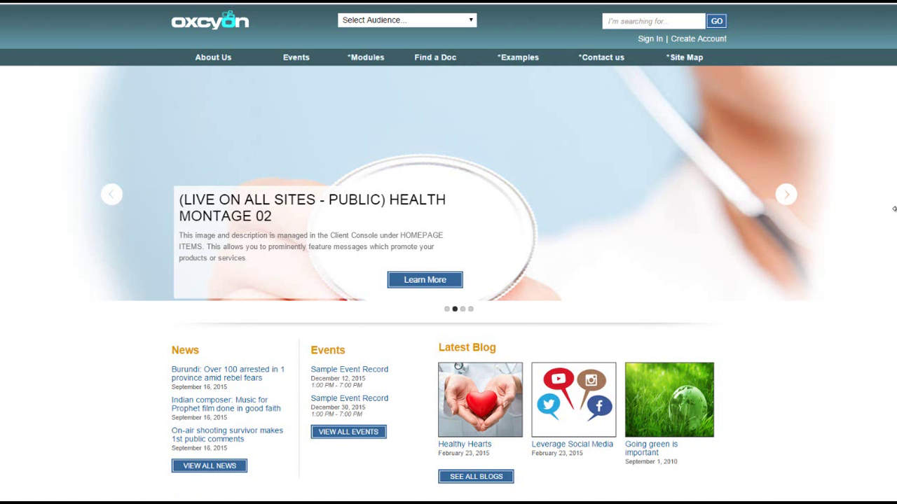
Narrow the browser to the mobile layout and open the Site Map page
{"action": "left_click_drag", "start_coordinate": [894, 208], "coordinate": [189, 206]}
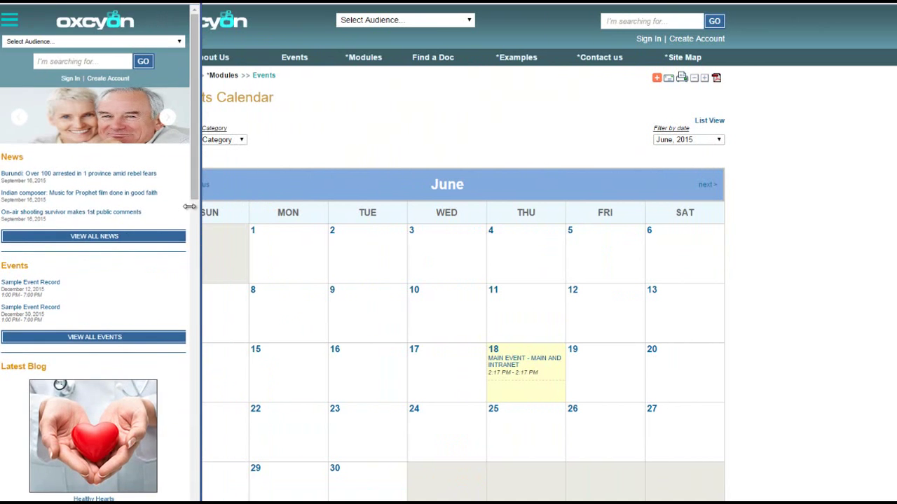
{"action": "left_click", "coordinate": [11, 23]}
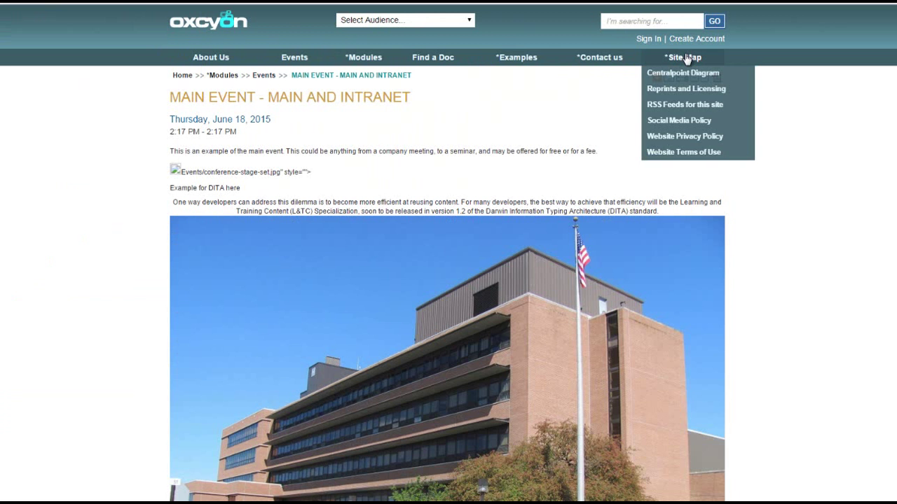
{"action": "left_click", "coordinate": [686, 59]}
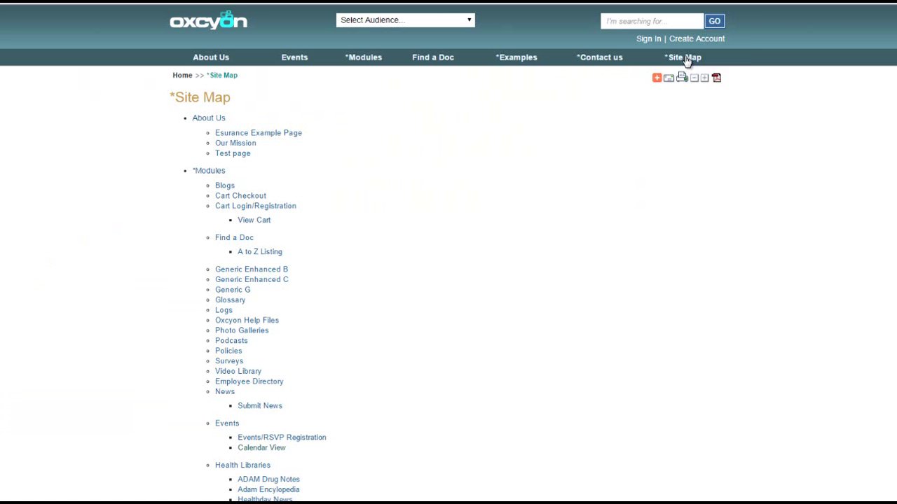
{"action": "scroll", "coordinate": [796, 210], "scroll_direction": "down", "scroll_amount": 2}
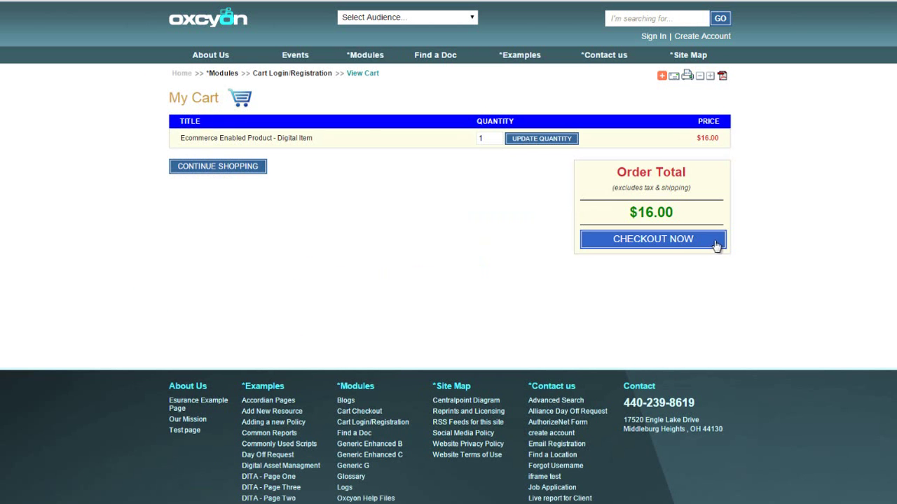
Update the cart quantity to 27 for a $432.00 total, then view Survey Example Results
{"action": "double_click", "coordinate": [495, 138]}
{"action": "type", "text": "27"}
{"action": "left_click", "coordinate": [550, 144]}
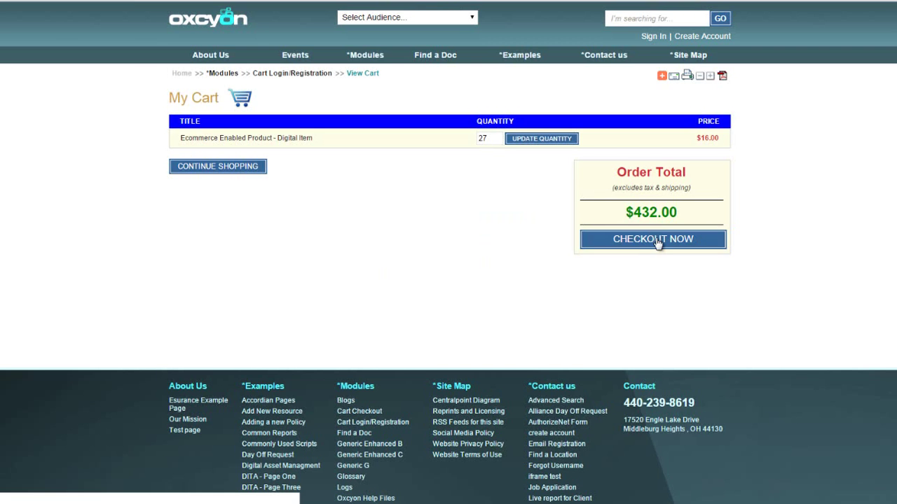
{"action": "left_click", "coordinate": [653, 241]}
{"action": "type", "text": "oxc"}
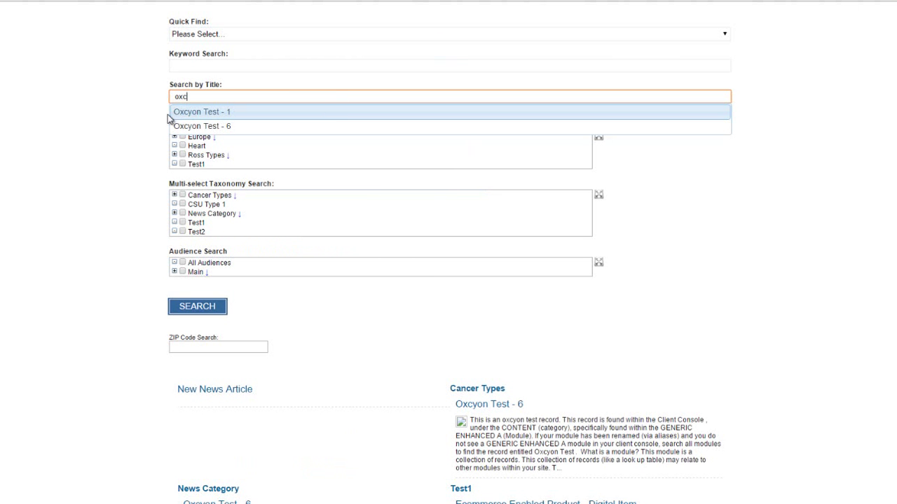
Open the Oxcyon Test - 6 record, browse its comments, then follow the Healthy Hearts blog link
{"action": "left_click", "coordinate": [184, 128]}
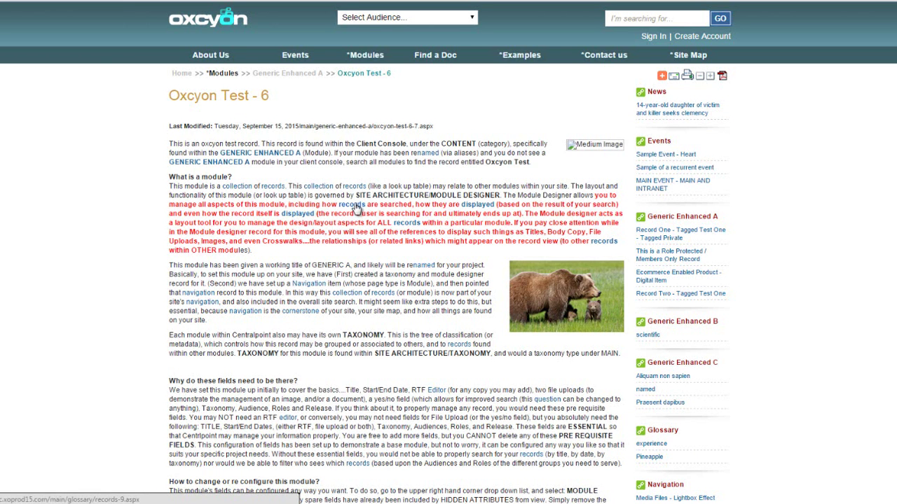
{"action": "scroll", "coordinate": [868, 140], "scroll_direction": "down", "scroll_amount": 6}
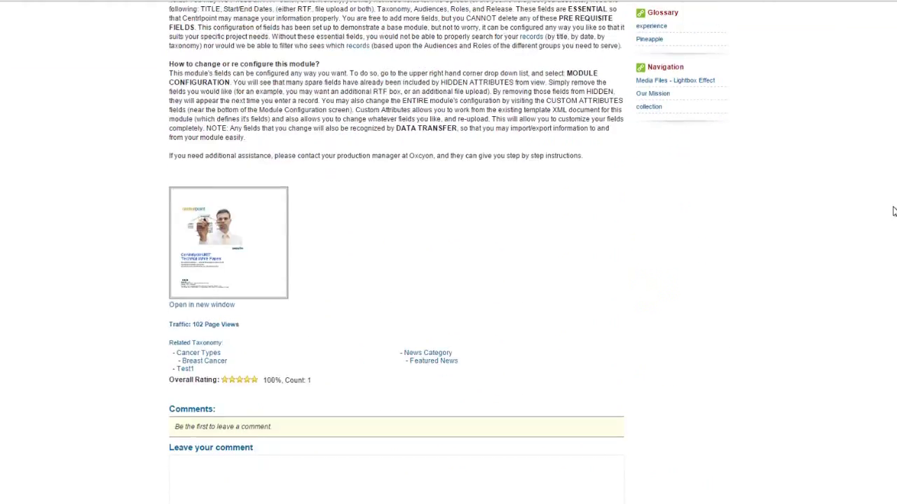
{"action": "scroll", "coordinate": [887, 240], "scroll_direction": "down", "scroll_amount": 2}
{"action": "left_click", "coordinate": [280, 302]}
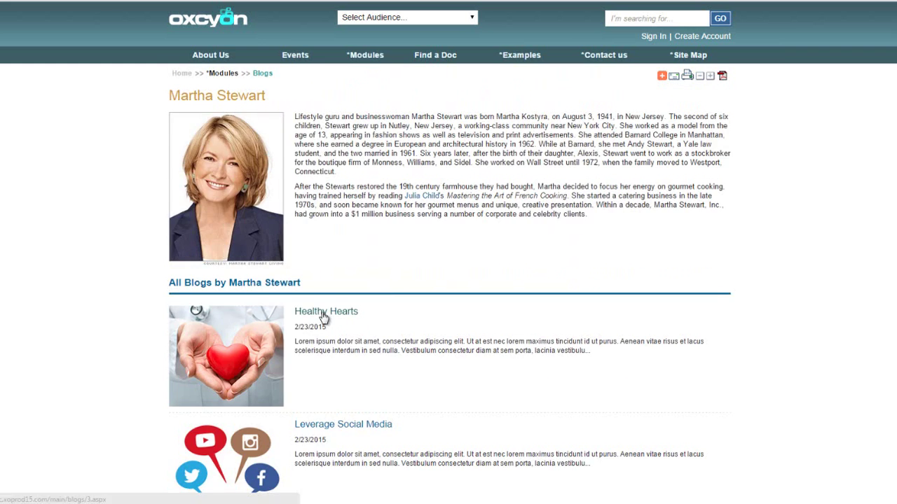
{"action": "left_click", "coordinate": [324, 316]}
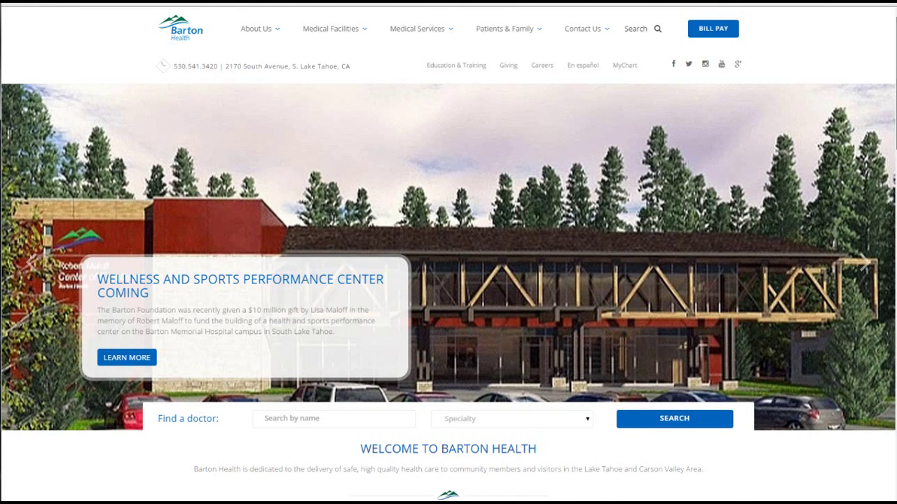
Scroll down through the Barton Health home page and back up
{"action": "scroll", "coordinate": [448, 281], "scroll_direction": "down", "scroll_amount": 1}
{"action": "scroll", "coordinate": [448, 280], "scroll_direction": "down", "scroll_amount": 1}
{"action": "scroll", "coordinate": [448, 280], "scroll_direction": "down", "scroll_amount": 2}
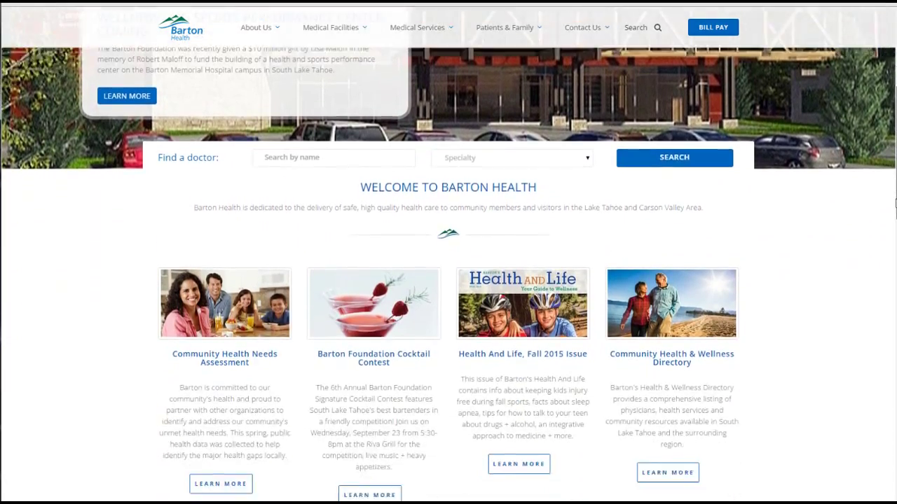
{"action": "scroll", "coordinate": [876, 175], "scroll_direction": "down", "scroll_amount": 5}
{"action": "scroll", "coordinate": [876, 176], "scroll_direction": "down", "scroll_amount": 4}
{"action": "scroll", "coordinate": [876, 140], "scroll_direction": "up", "scroll_amount": 1}
{"action": "scroll", "coordinate": [853, 94], "scroll_direction": "up", "scroll_amount": 12}
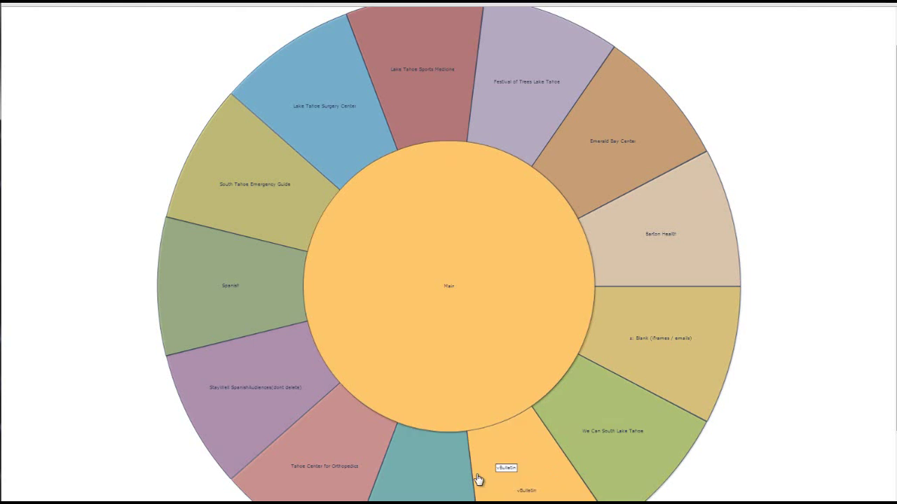
Visit Tahoe Women's Care, Emerald Bay Center and Lake Tahoe Surgery Center from the sunburst chart
{"action": "left_click", "coordinate": [434, 479]}
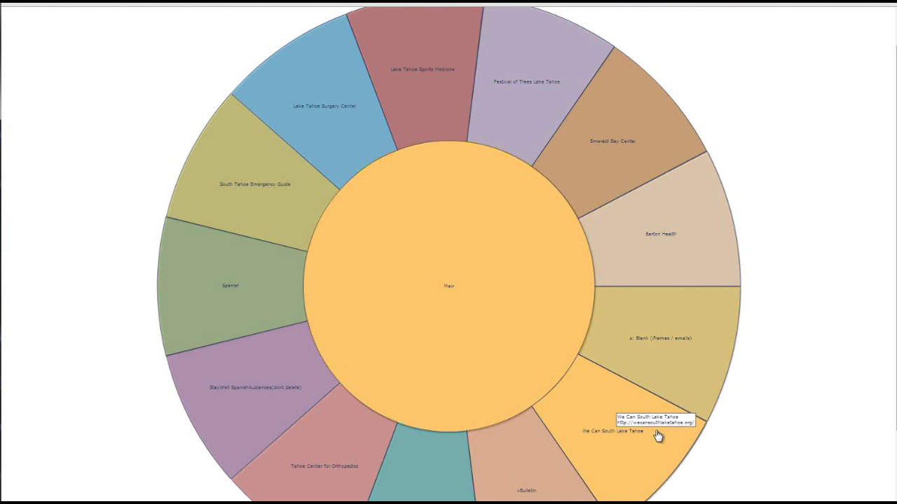
{"action": "left_click", "coordinate": [669, 149]}
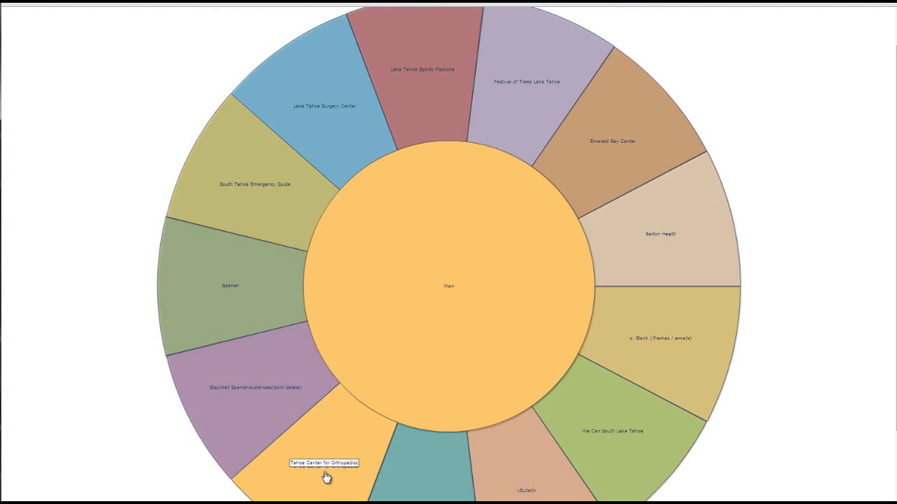
{"action": "left_click", "coordinate": [342, 106]}
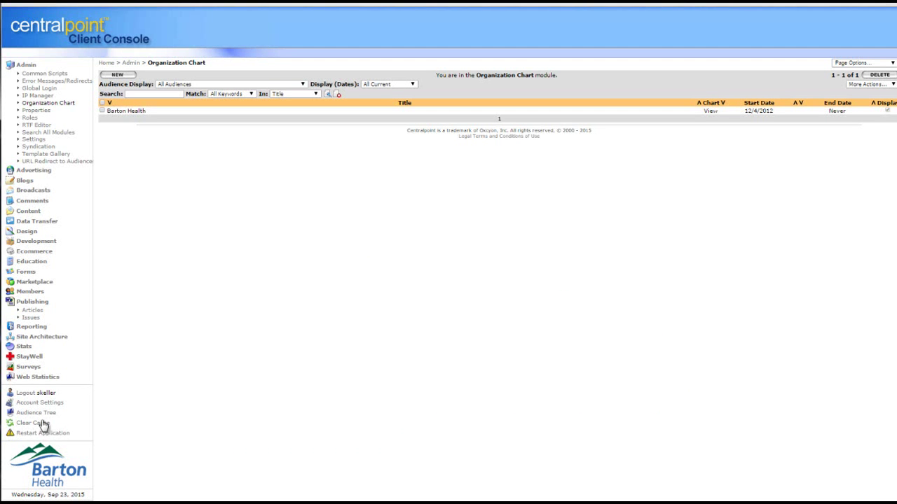
Expand Admin in the Audience Tree and enlarge the Doctor of the Year record's Roles list
{"action": "left_click", "coordinate": [44, 414]}
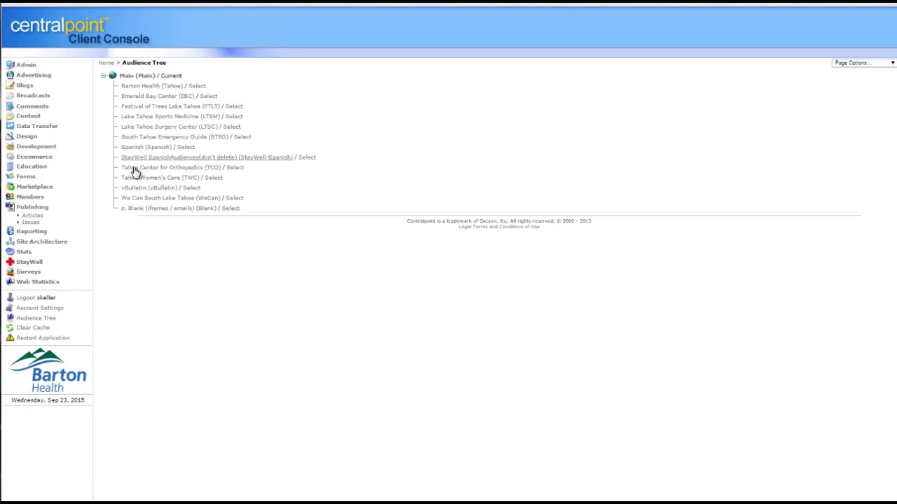
{"action": "left_click", "coordinate": [25, 64]}
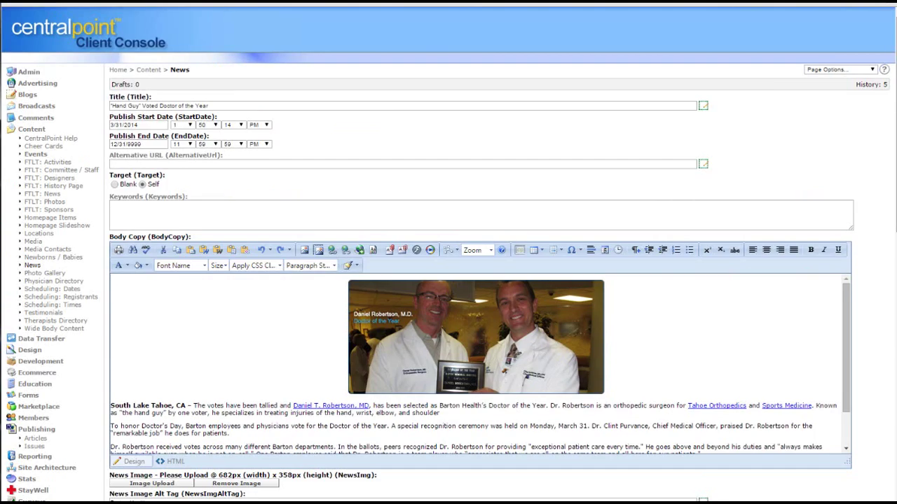
{"action": "scroll", "coordinate": [373, 326], "scroll_direction": "down", "scroll_amount": 3}
{"action": "scroll", "coordinate": [374, 326], "scroll_direction": "down", "scroll_amount": 3}
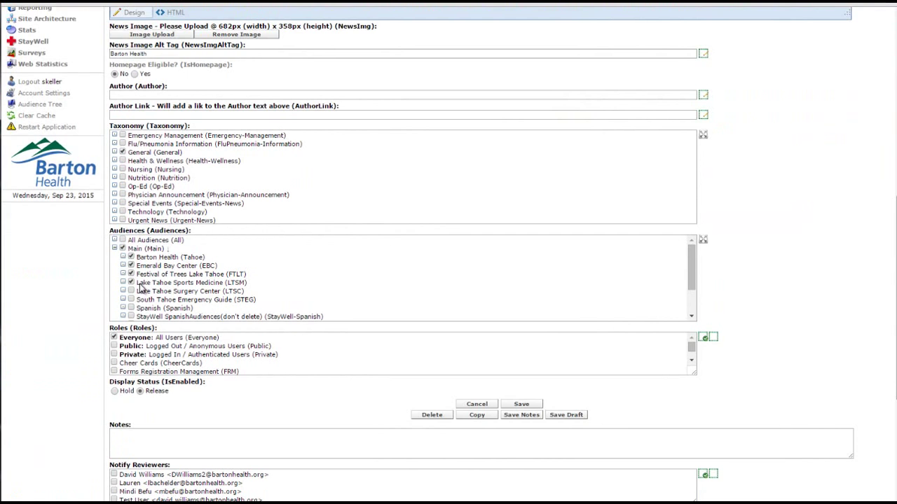
{"action": "left_click_drag", "start_coordinate": [692, 371], "coordinate": [692, 388]}
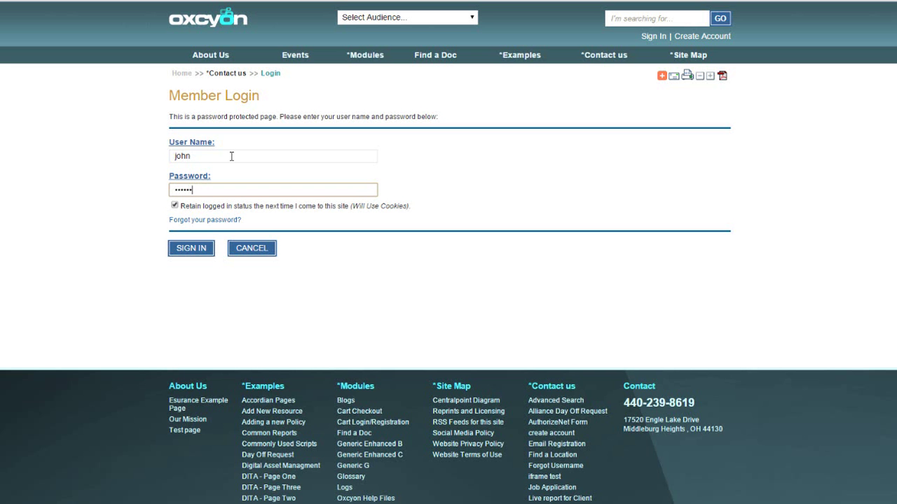
Sign in to the Employee Portal and view the How do you compare? leaderboard
{"action": "key", "text": "Return"}
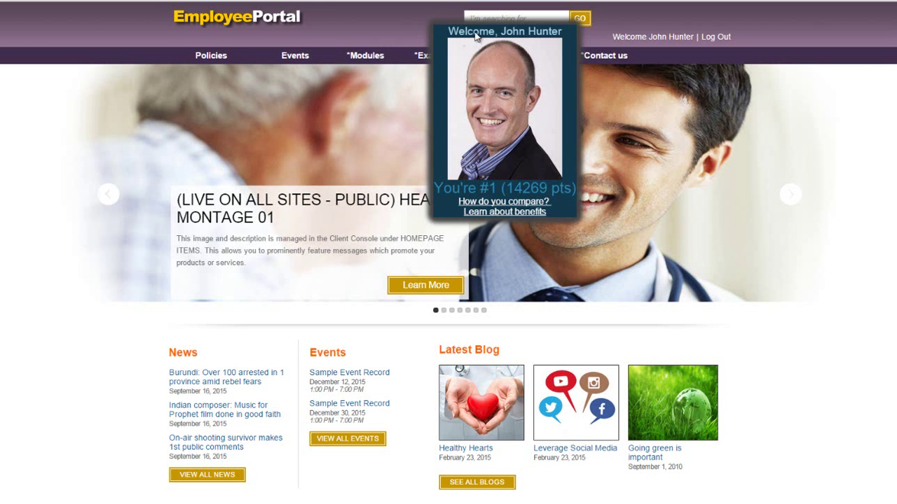
{"action": "left_click_drag", "start_coordinate": [729, 37], "coordinate": [613, 36]}
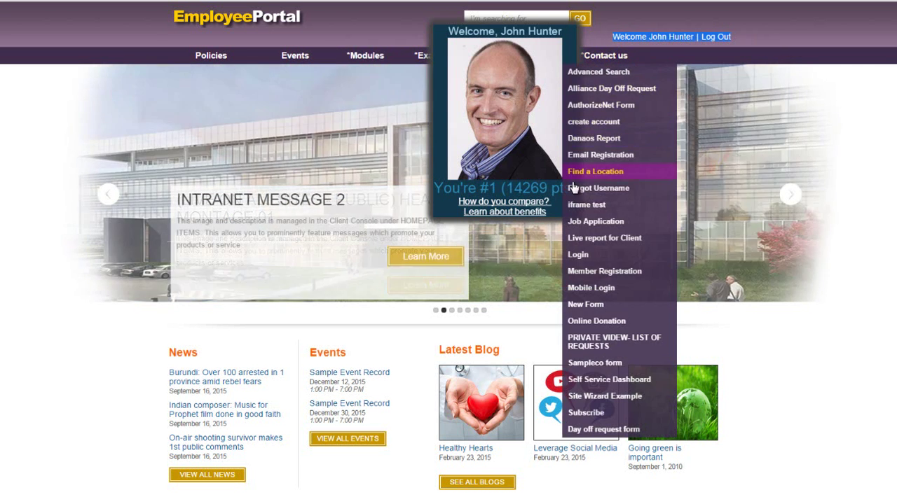
{"action": "left_click", "coordinate": [533, 203]}
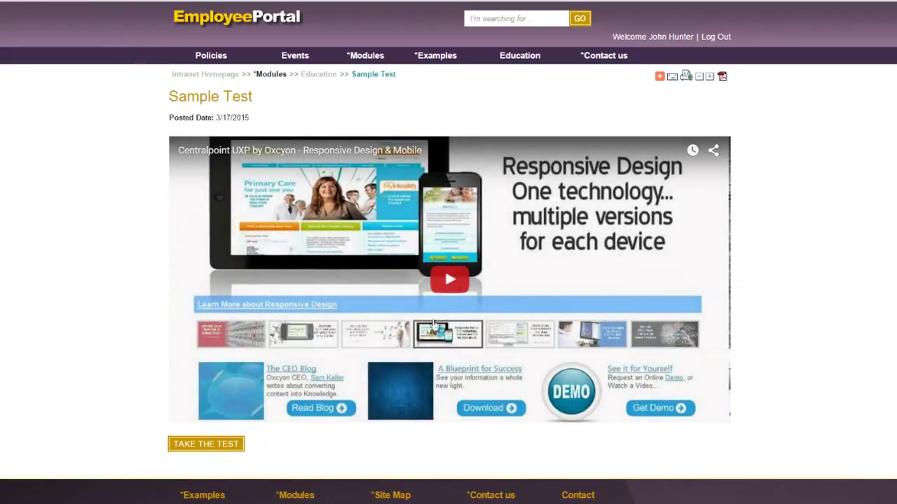
Submit the Sample Test and open its certificate from Test History without printing
{"action": "left_click", "coordinate": [223, 443]}
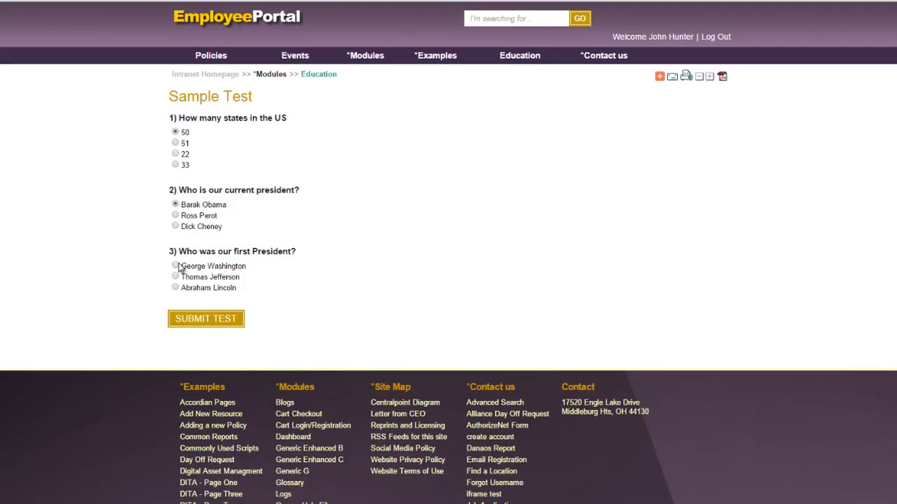
{"action": "left_click", "coordinate": [206, 319]}
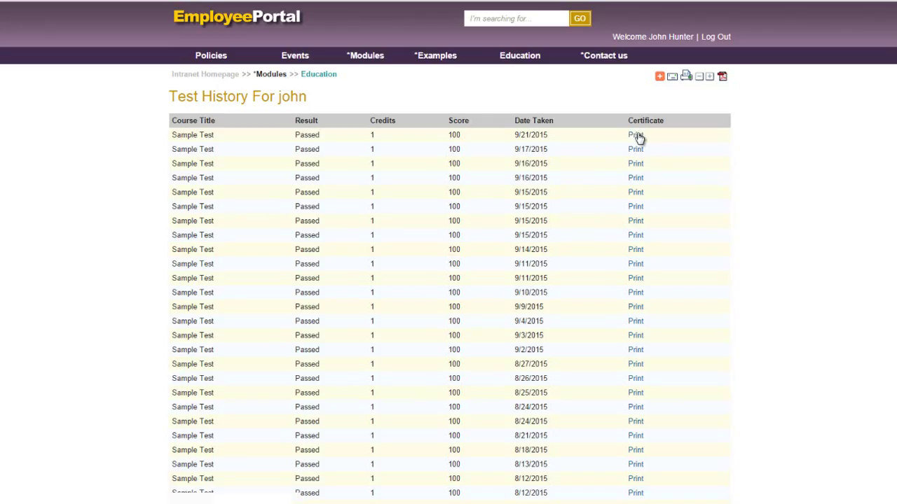
{"action": "left_click", "coordinate": [635, 135]}
{"action": "left_click_drag", "start_coordinate": [722, 126], "coordinate": [206, 121]}
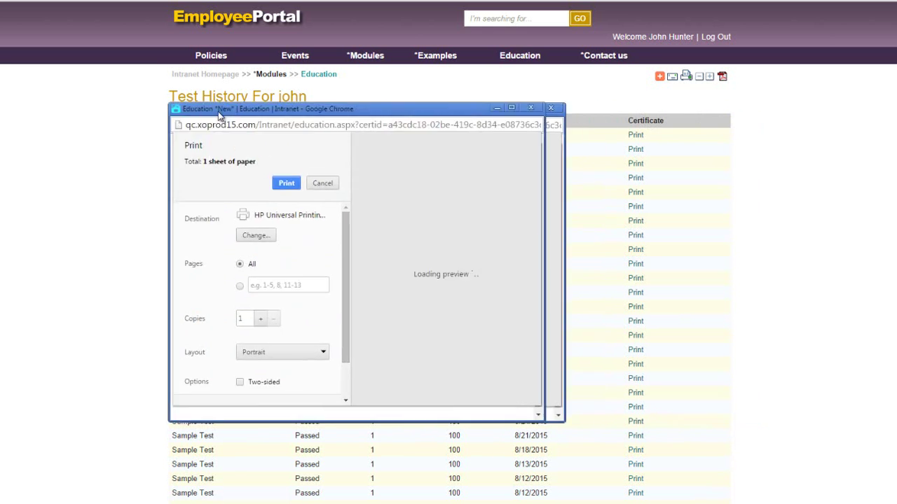
{"action": "left_click", "coordinate": [271, 187]}
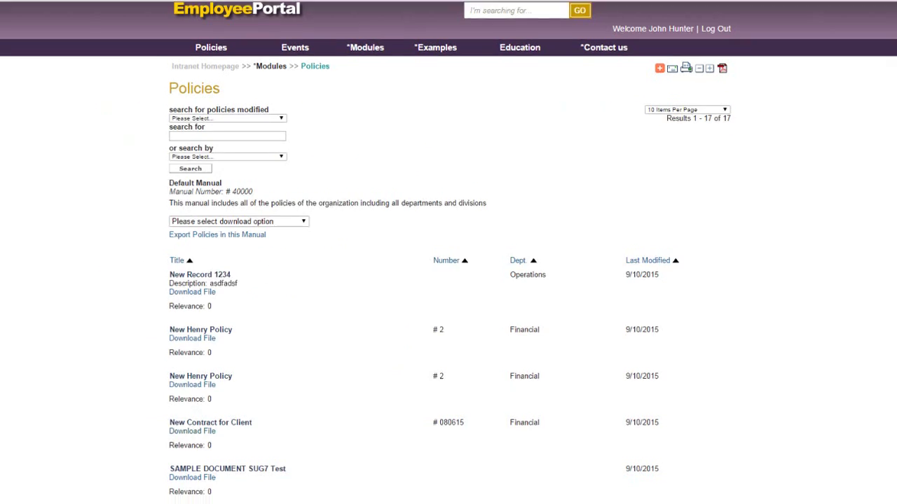
{"action": "scroll", "coordinate": [254, 415], "scroll_direction": "down", "scroll_amount": 10}
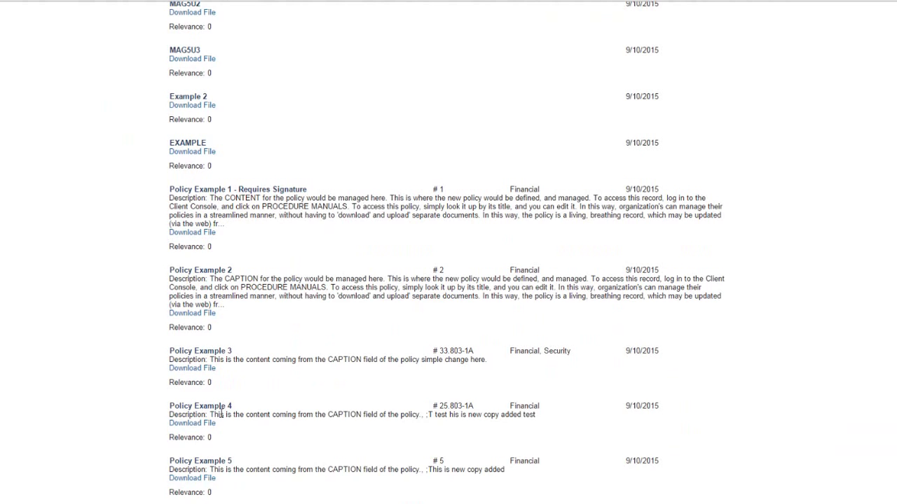
Open Policy Example 4 and view its change details
{"action": "left_click", "coordinate": [222, 406]}
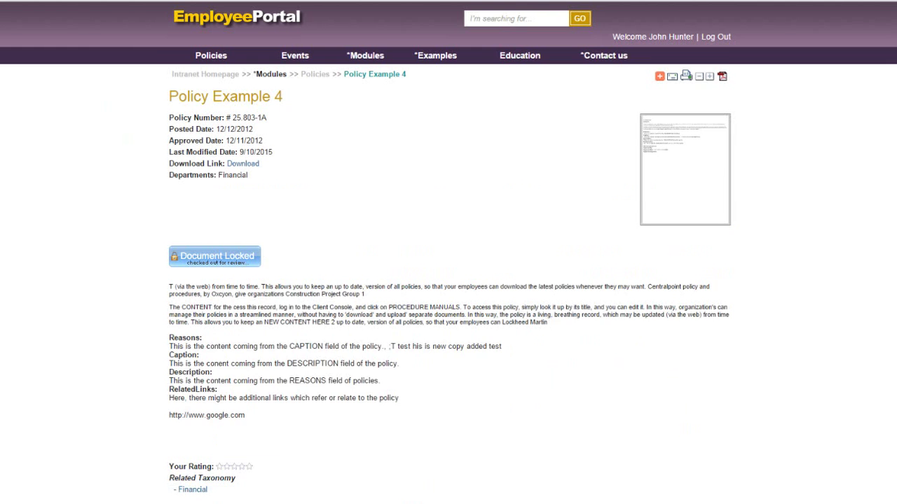
{"action": "scroll", "coordinate": [756, 268], "scroll_direction": "down", "scroll_amount": 5}
{"action": "scroll", "coordinate": [756, 268], "scroll_direction": "down", "scroll_amount": 2}
{"action": "left_click", "coordinate": [670, 252]}
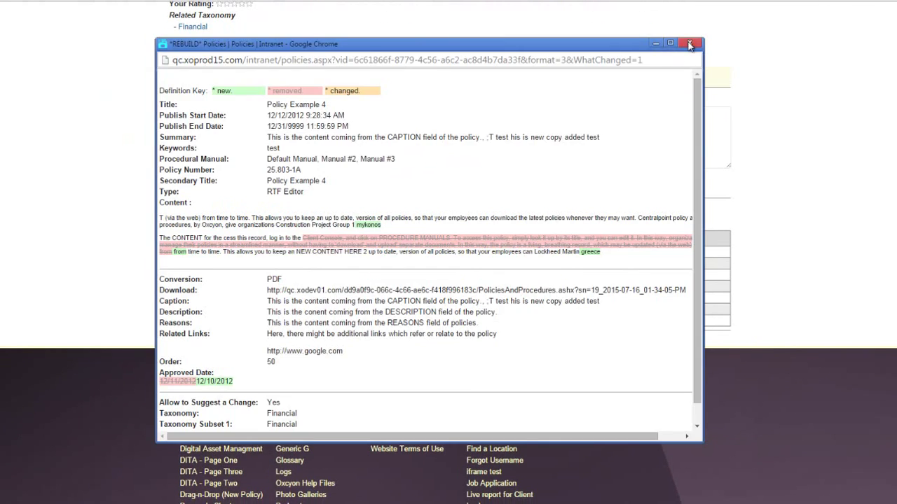
{"action": "left_click", "coordinate": [689, 44]}
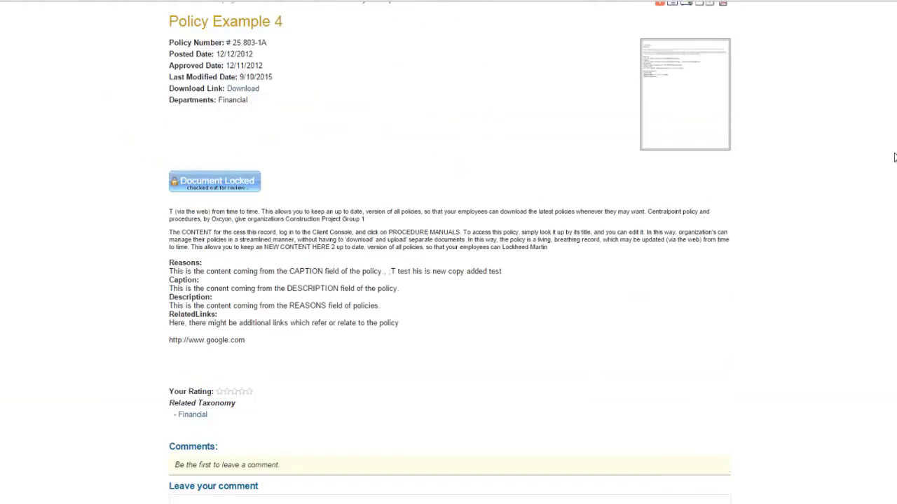
Enter 324234 in the diet log, save the week's calories, and chart the log over a quarter
{"action": "type", "text": "324234"}
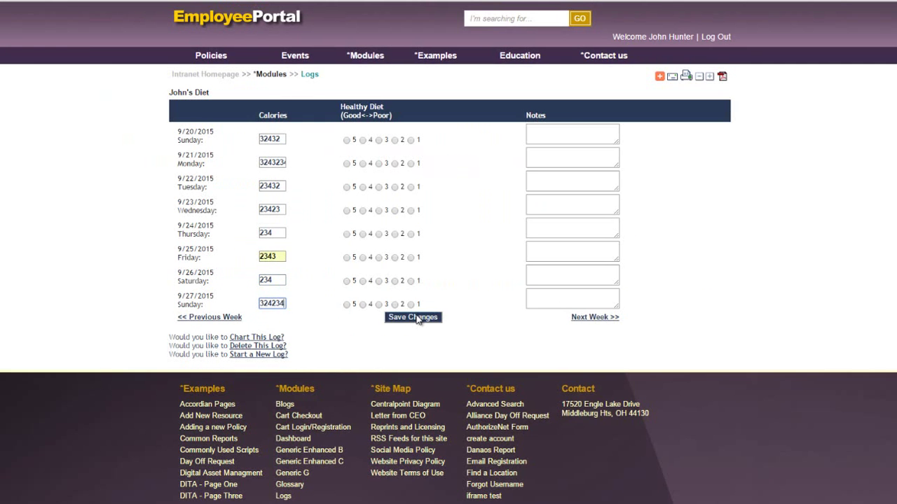
{"action": "left_click", "coordinate": [413, 316]}
{"action": "left_click", "coordinate": [400, 452]}
{"action": "left_click", "coordinate": [457, 490]}
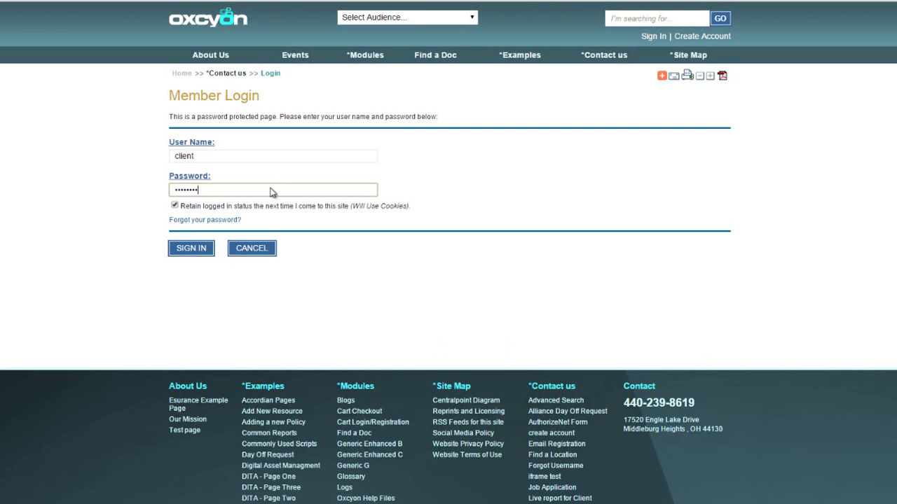
Sign in to the Client Portal, decline saving the password, and open the Personalized Dashboard example
{"action": "key", "text": "Return"}
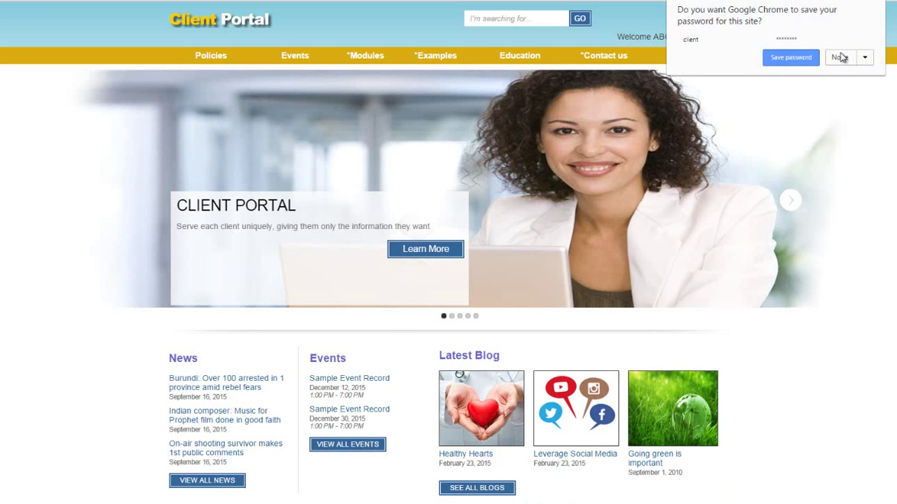
{"action": "left_click", "coordinate": [840, 57]}
{"action": "mouse_move", "coordinate": [435, 55]}
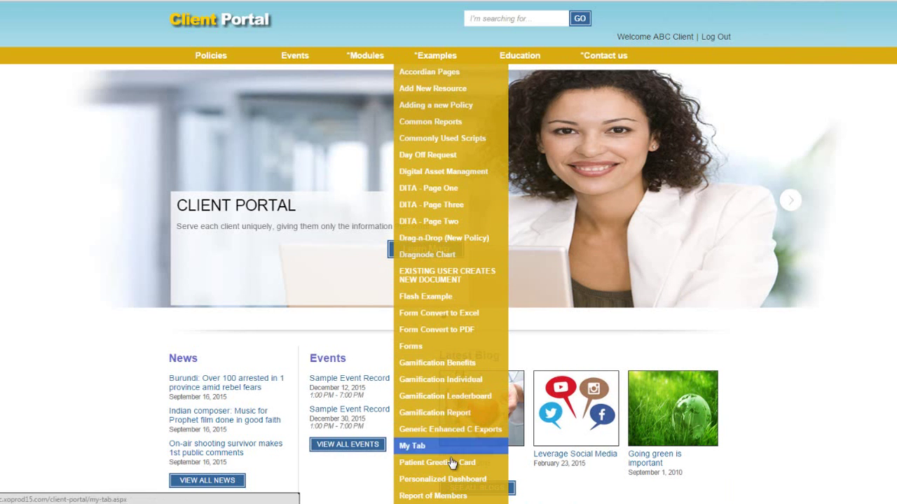
{"action": "left_click", "coordinate": [449, 483]}
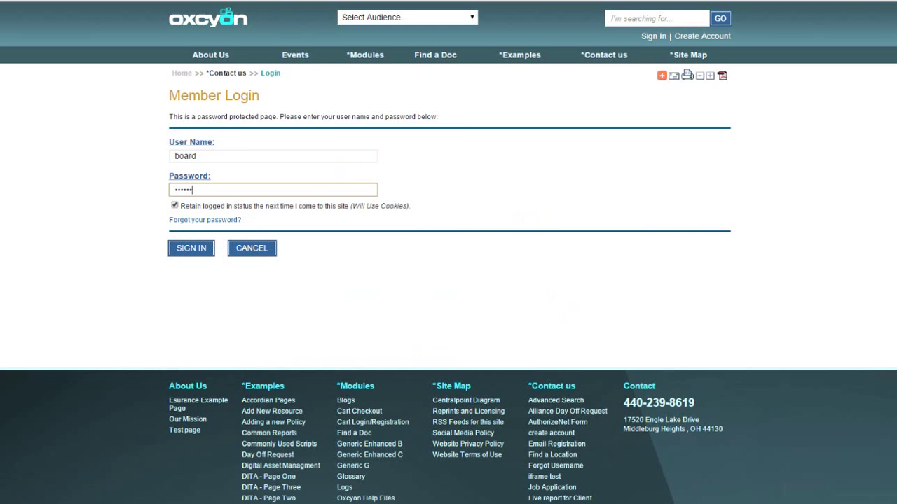
Sign in to the Board Portal, then enter username 'sample' on the console login
{"action": "key", "text": "Return"}
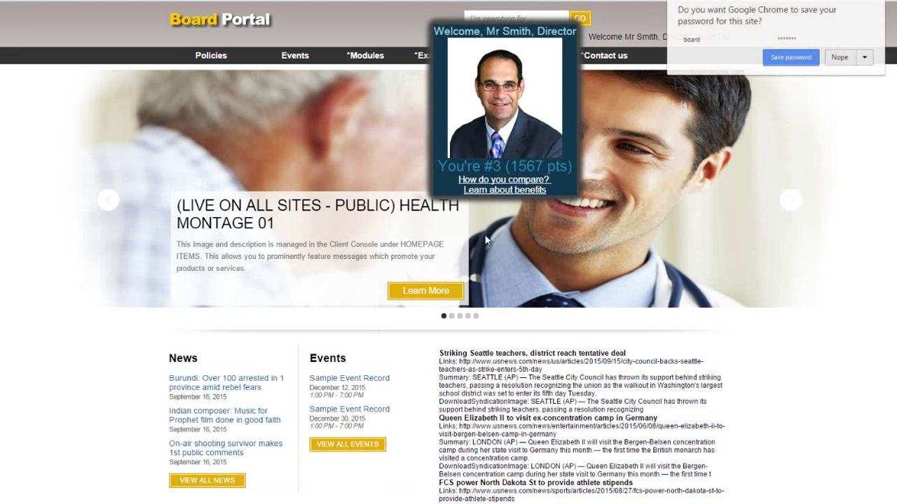
{"action": "left_click", "coordinate": [840, 58]}
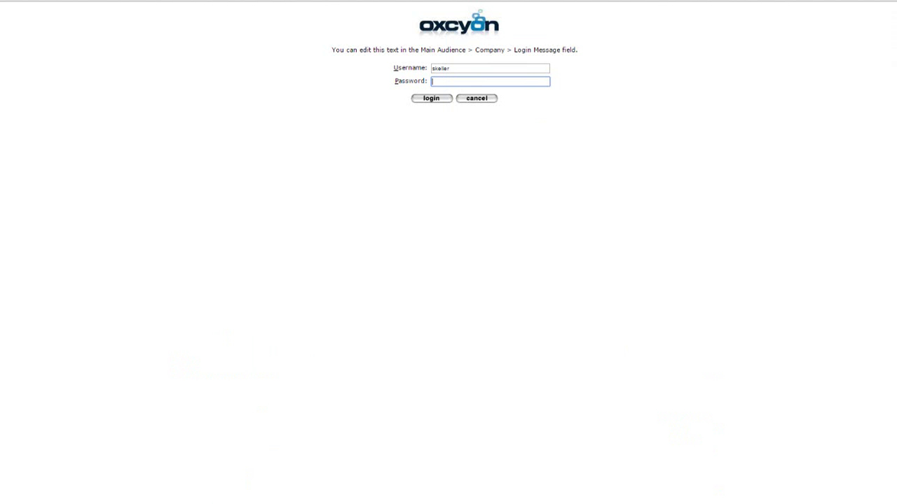
{"action": "left_click", "coordinate": [455, 68]}
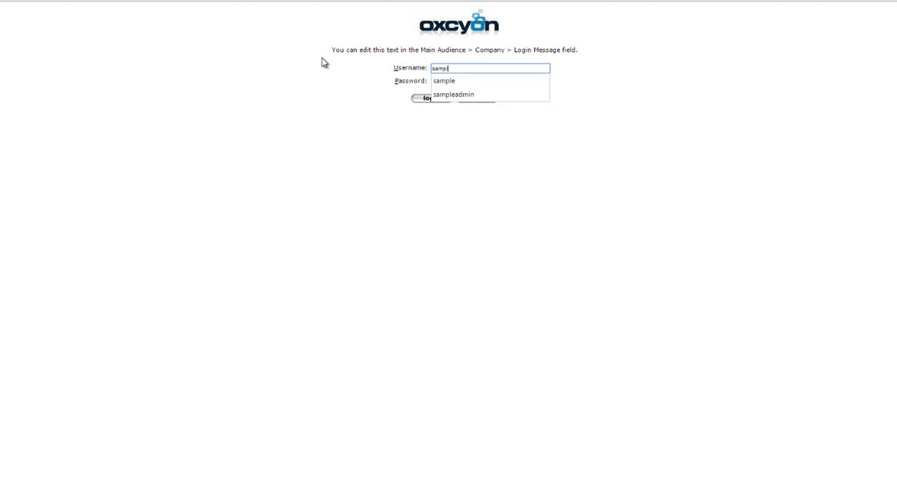
{"action": "type", "text": "e"}
{"action": "key", "text": "Tab"}
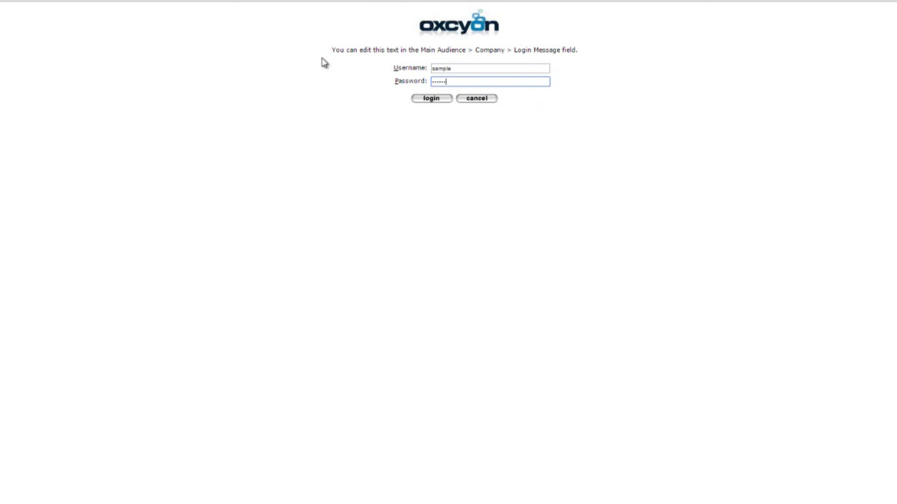
{"action": "key", "text": "Return"}
{"action": "left_click", "coordinate": [222, 139]}
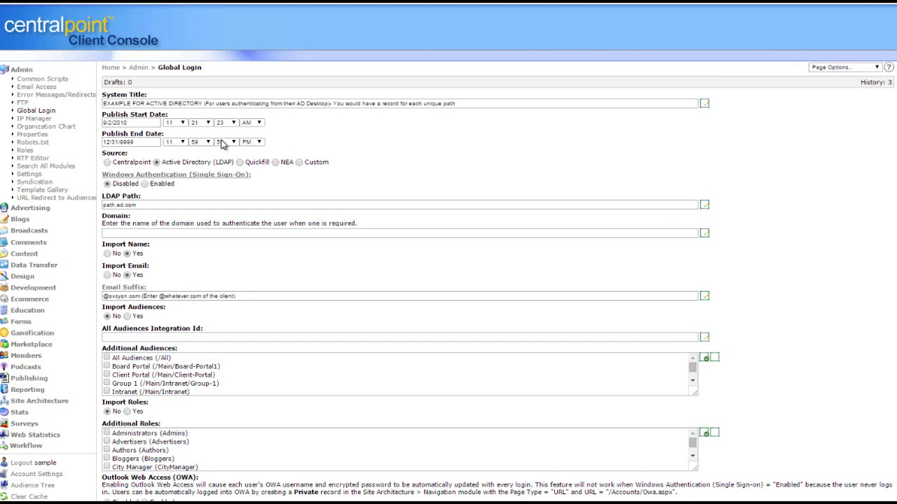
{"action": "mouse_move", "coordinate": [235, 165]}
{"action": "left_mouse_down"}
{"action": "mouse_move", "coordinate": [166, 172]}
{"action": "mouse_move", "coordinate": [179, 165]}
{"action": "left_mouse_up"}
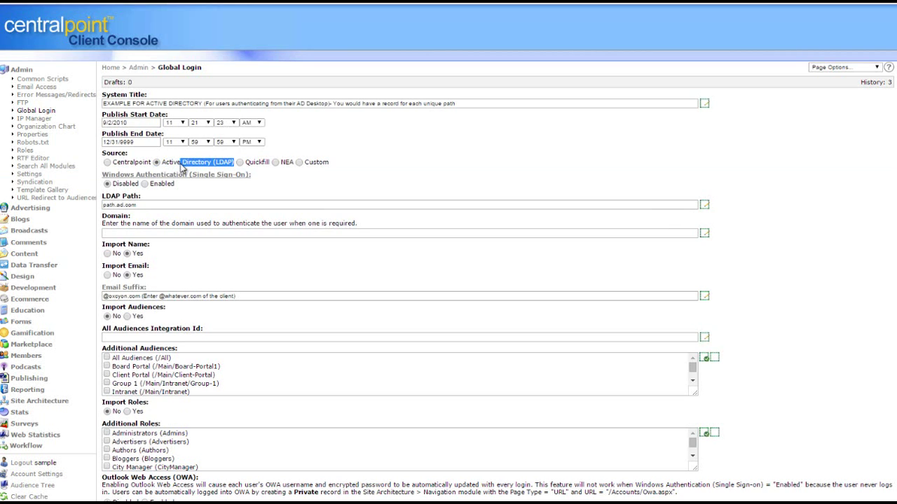
{"action": "left_click", "coordinate": [497, 133]}
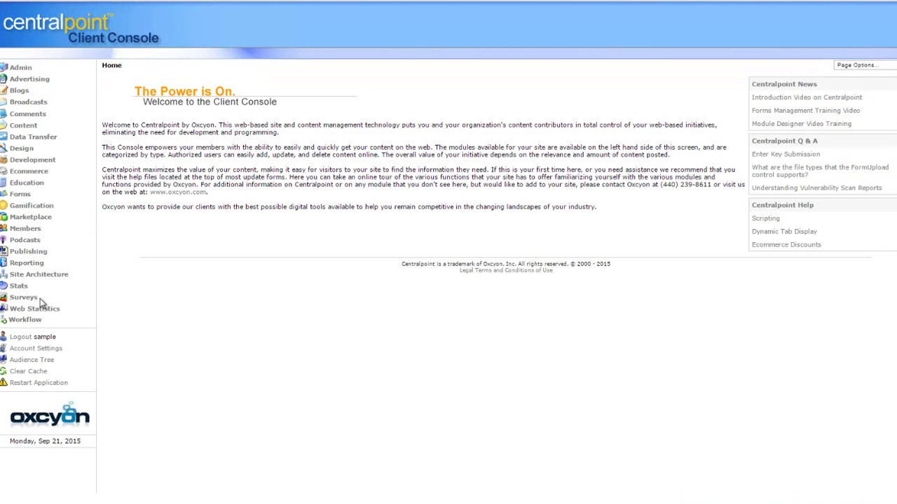
Visit Site Architecture, browse the Content and Blogs groups, and open Data Sources under Design
{"action": "left_click", "coordinate": [34, 274]}
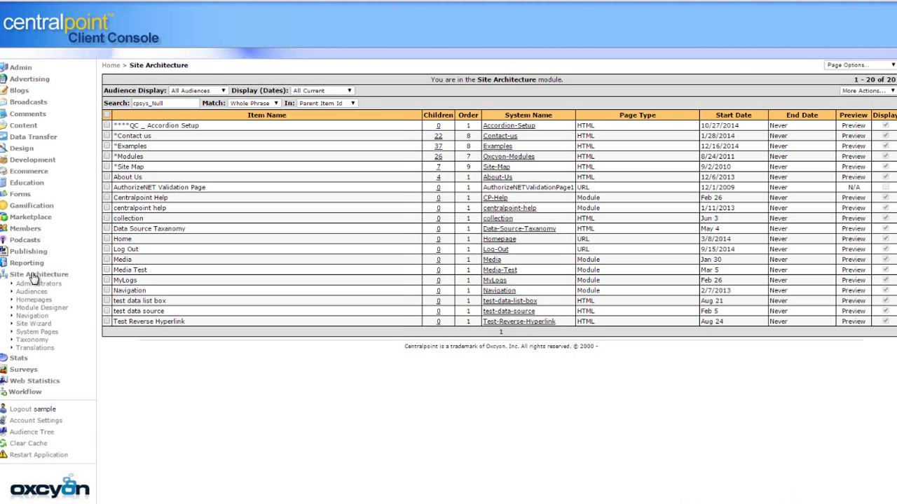
{"action": "left_click", "coordinate": [24, 125]}
{"action": "left_click", "coordinate": [26, 92]}
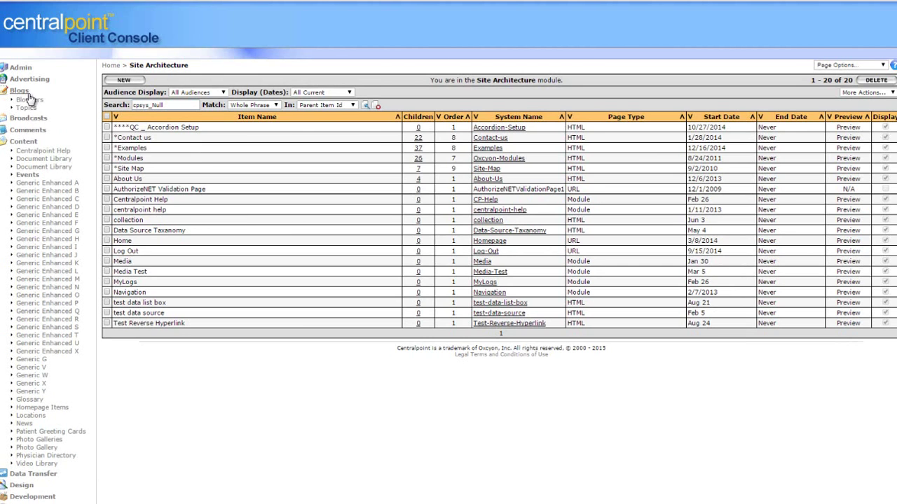
{"action": "left_click", "coordinate": [25, 142]}
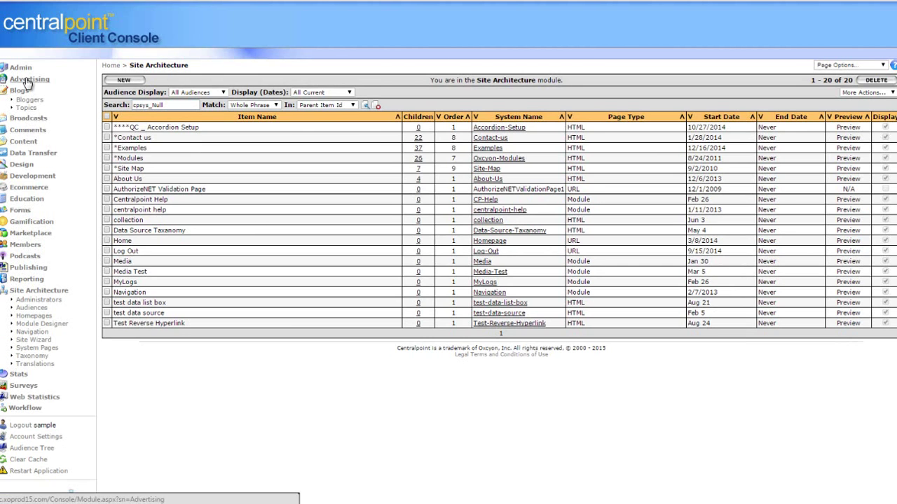
{"action": "left_click", "coordinate": [22, 167]}
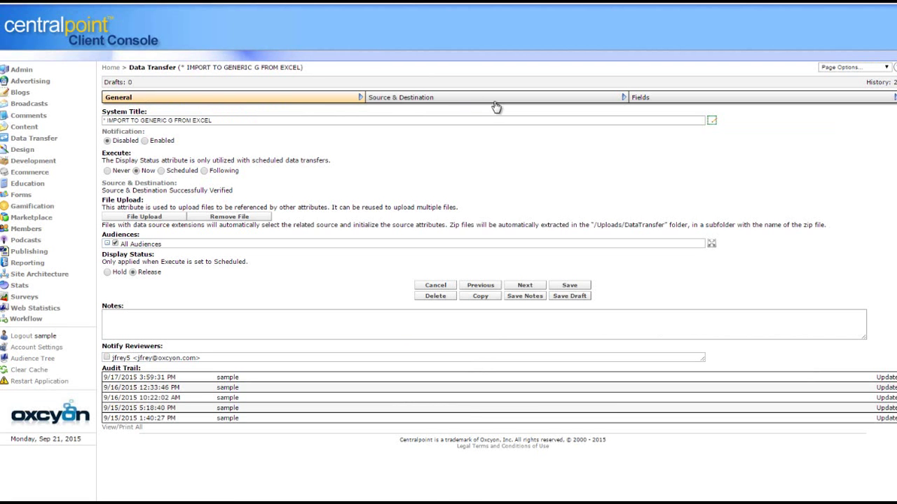
Review the Excel import's source and destination, field mappings and source sample
{"action": "left_click", "coordinate": [495, 102]}
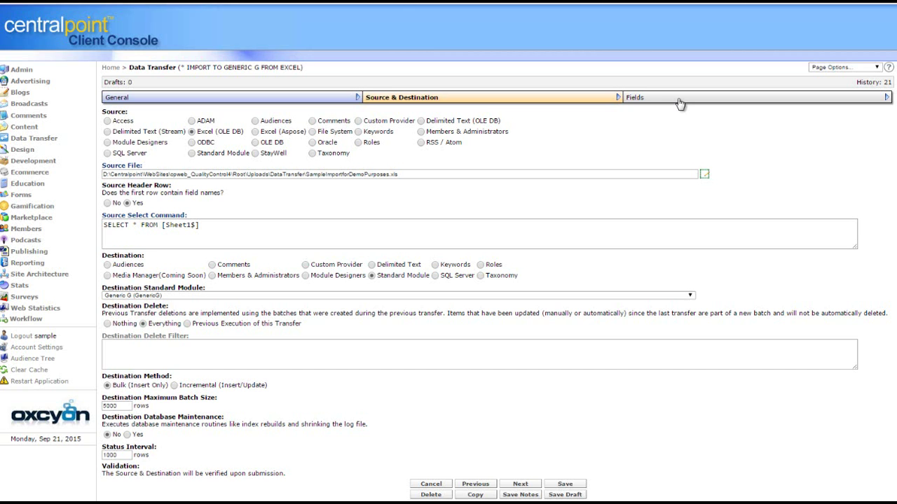
{"action": "left_click", "coordinate": [679, 101]}
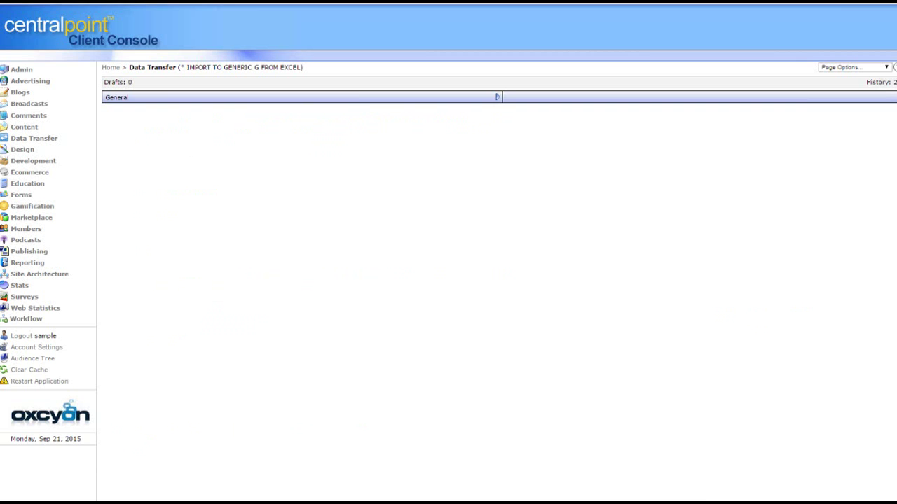
{"action": "left_click", "coordinate": [863, 114]}
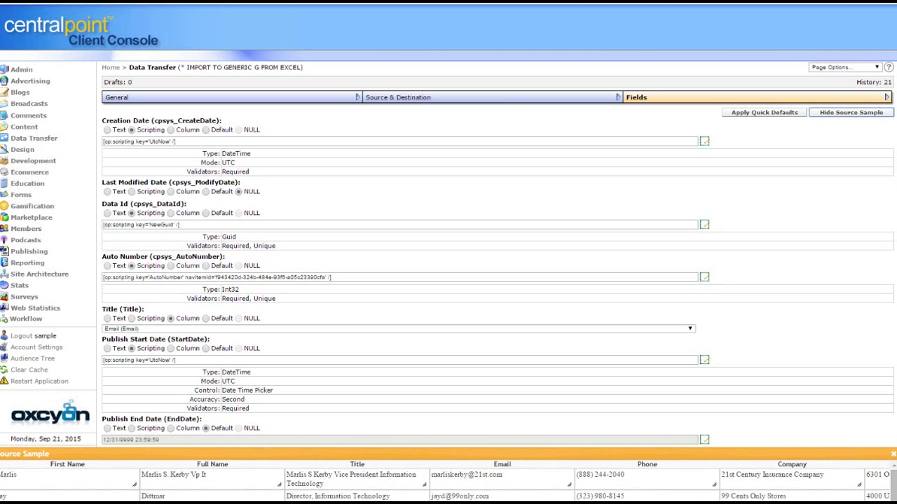
{"action": "left_click", "coordinate": [892, 454]}
Save the import to transfer 98 rows into Generic G, then open the CEO eNewsletter broadcast
{"action": "scroll", "coordinate": [893, 454], "scroll_direction": "down", "scroll_amount": 5}
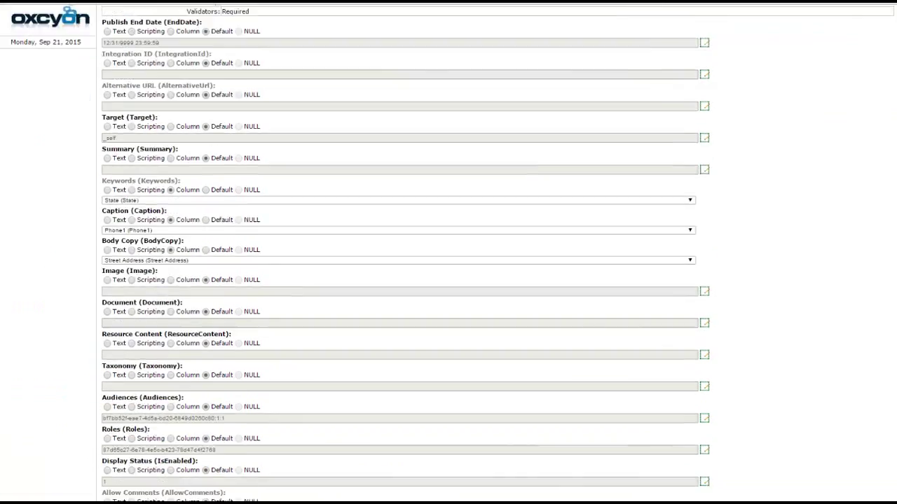
{"action": "scroll", "coordinate": [892, 454], "scroll_direction": "down", "scroll_amount": 10}
{"action": "left_click", "coordinate": [568, 382]}
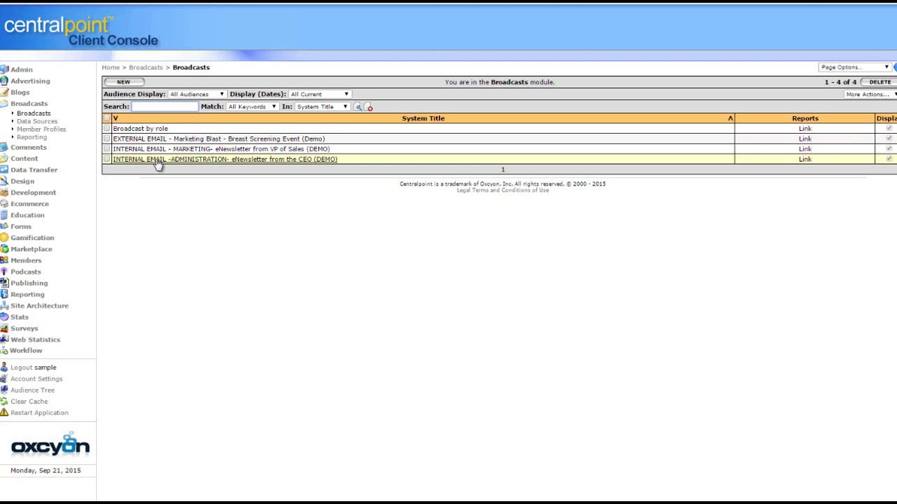
{"action": "left_click", "coordinate": [158, 160]}
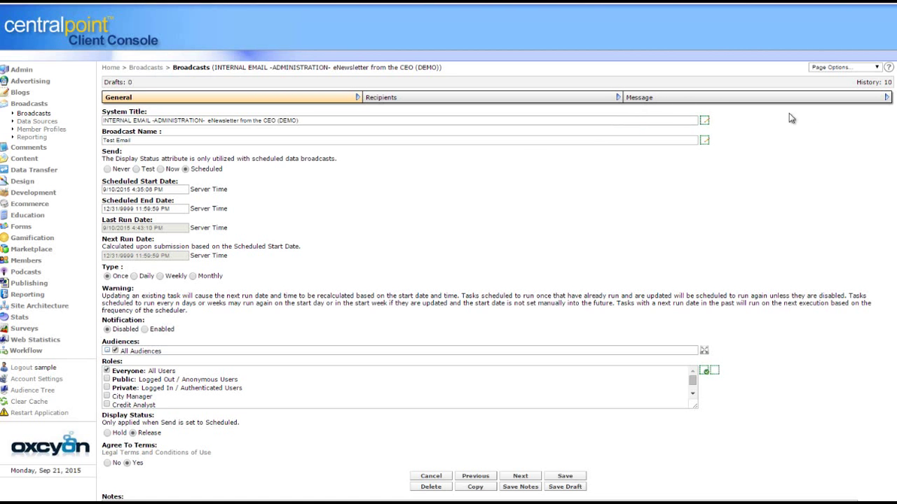
Scroll through the CEO eNewsletter's HTML letter, highlighting the greeting-to-Changes-Made text, then deselect it
{"action": "scroll", "coordinate": [201, 123], "scroll_direction": "down", "scroll_amount": 3}
{"action": "scroll", "coordinate": [201, 123], "scroll_direction": "down", "scroll_amount": 1}
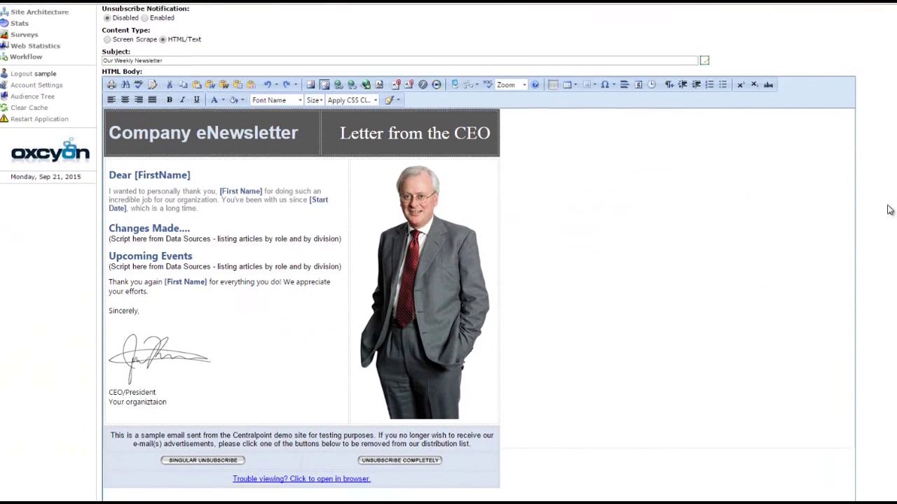
{"action": "left_click_drag", "start_coordinate": [134, 161], "coordinate": [273, 223]}
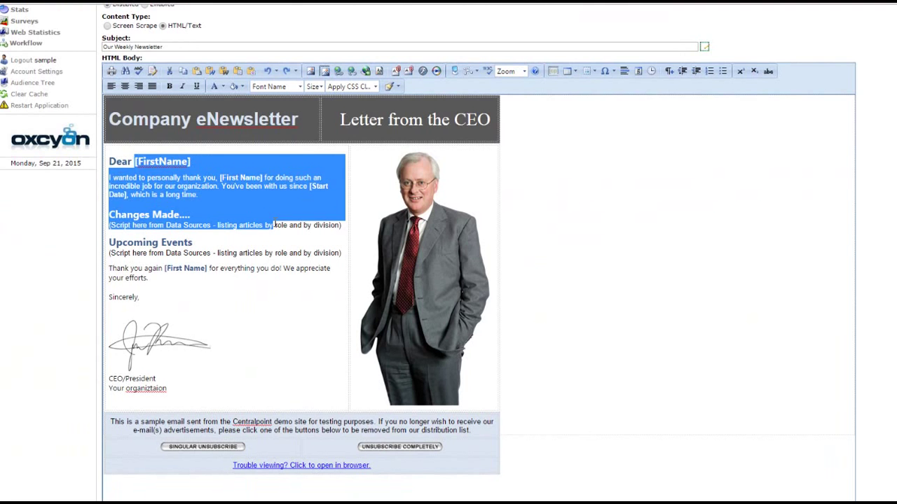
{"action": "left_click", "coordinate": [248, 121]}
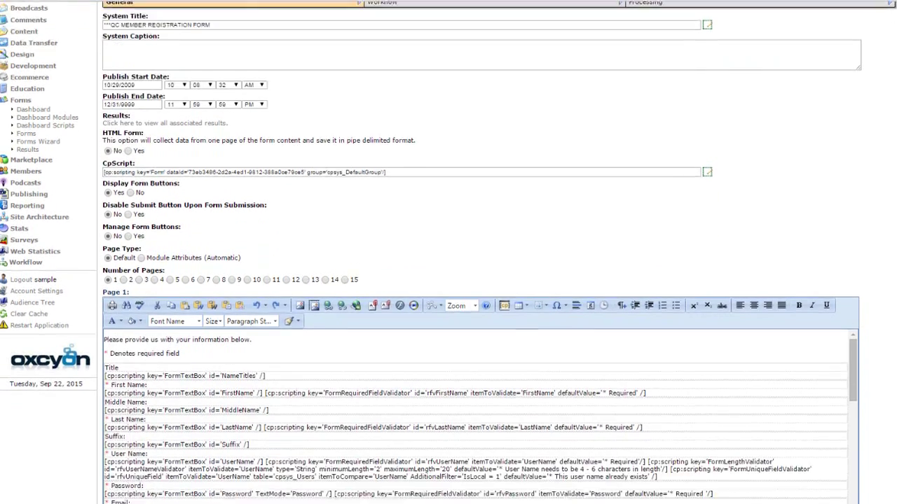
Review the QC MEMBER REGISTRATION FORM's General settings, highlighting its thank-you message
{"action": "scroll", "coordinate": [519, 288], "scroll_direction": "down", "scroll_amount": 3}
{"action": "scroll", "coordinate": [520, 287], "scroll_direction": "down", "scroll_amount": 2}
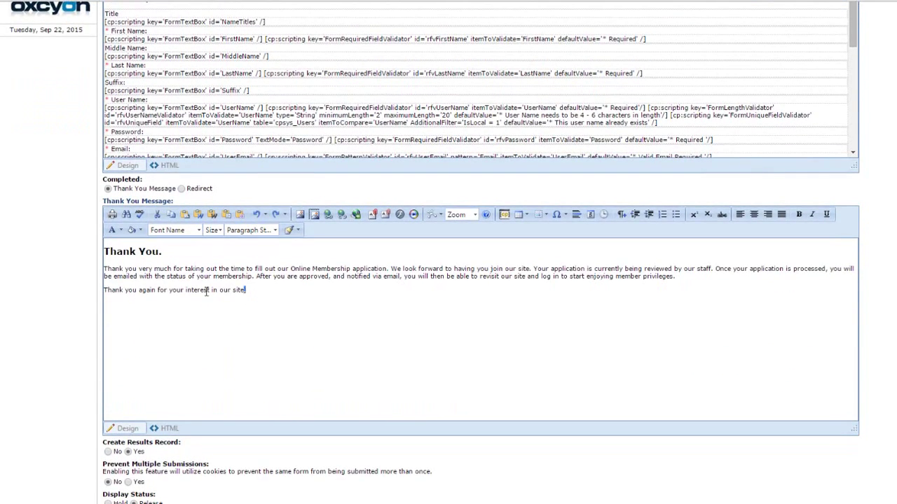
{"action": "left_click_drag", "start_coordinate": [207, 292], "coordinate": [66, 244]}
{"action": "left_click", "coordinate": [364, 379]}
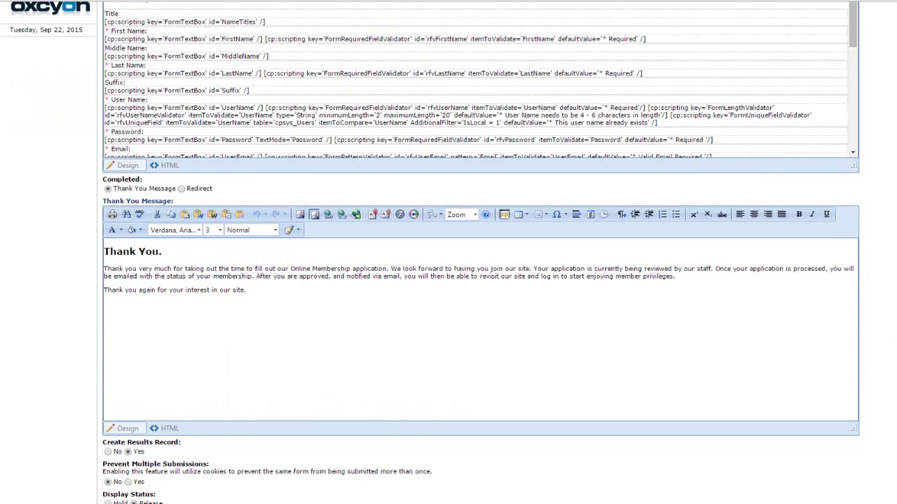
{"action": "scroll", "coordinate": [876, 124], "scroll_direction": "up", "scroll_amount": 5}
{"action": "scroll", "coordinate": [551, 114], "scroll_direction": "up", "scroll_amount": 2}
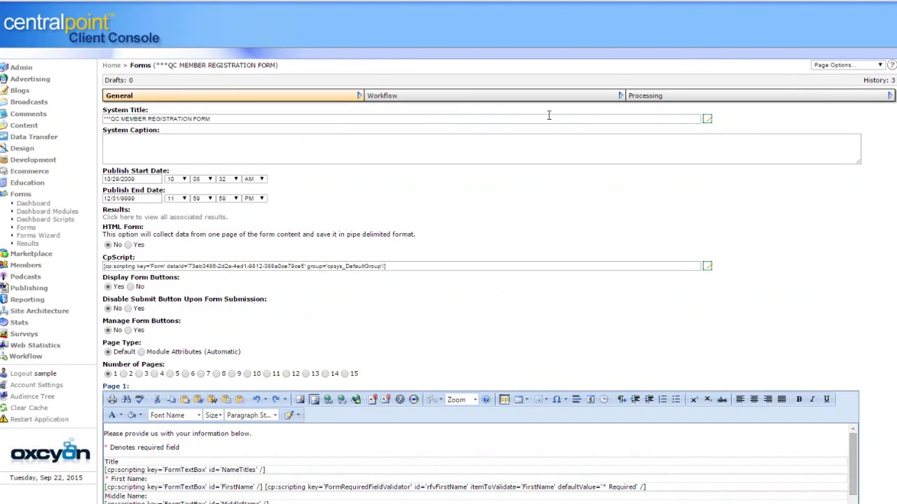
Try multi-step workflow with the Test New Policy workflow, then switch it back off
{"action": "left_click", "coordinate": [495, 103]}
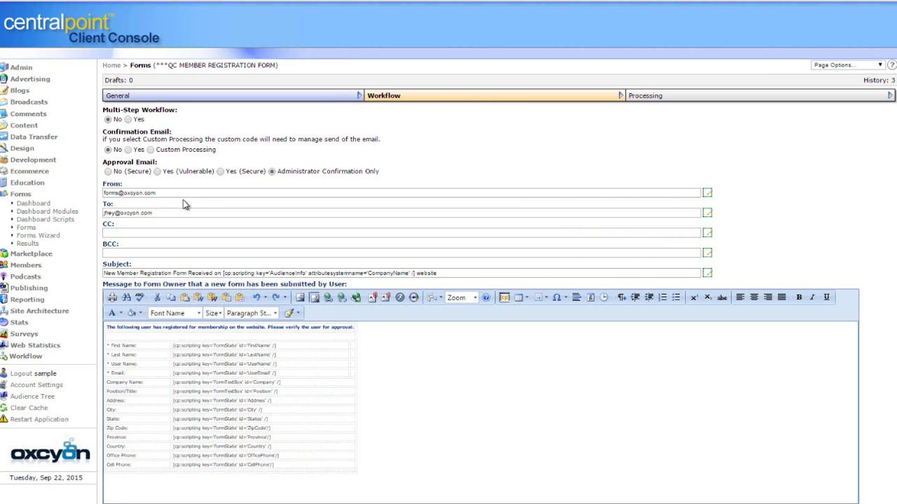
{"action": "left_click", "coordinate": [128, 119]}
{"action": "left_click", "coordinate": [107, 166]}
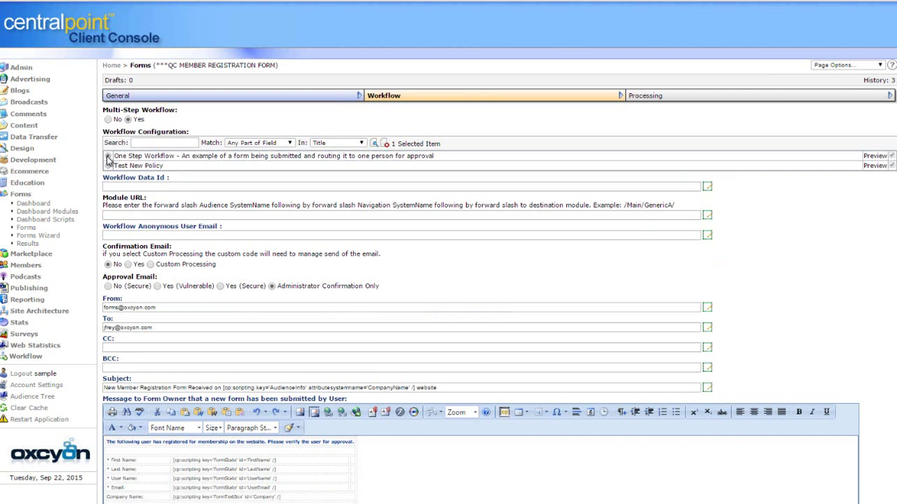
{"action": "left_click", "coordinate": [109, 121]}
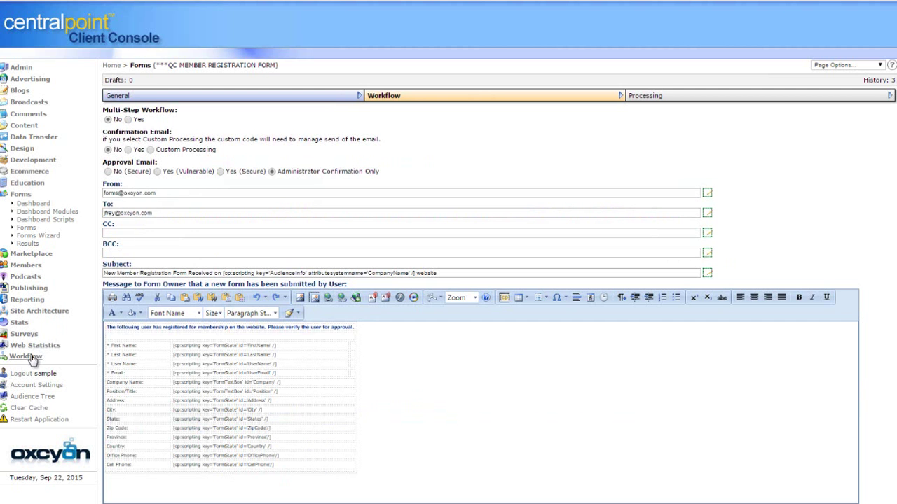
{"action": "left_click", "coordinate": [25, 356]}
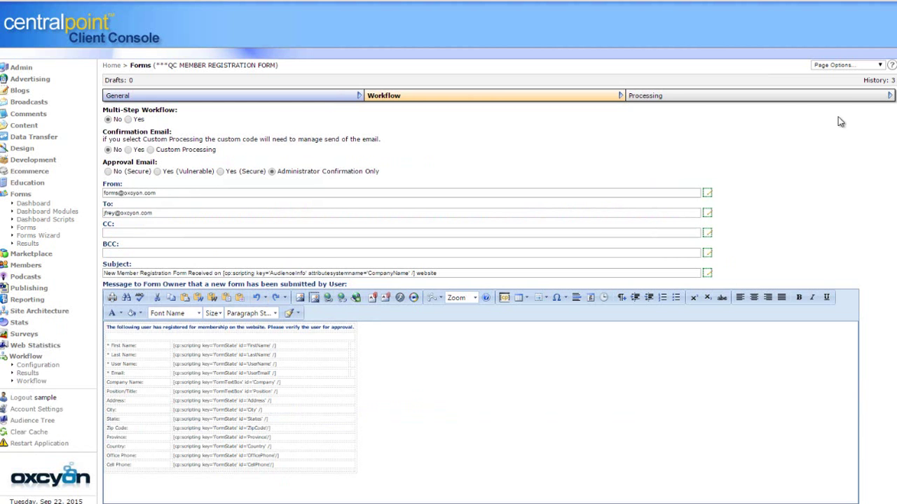
On the Processing tab, set Database Submission and Web Request/Response to Yes
{"action": "left_click", "coordinate": [762, 99]}
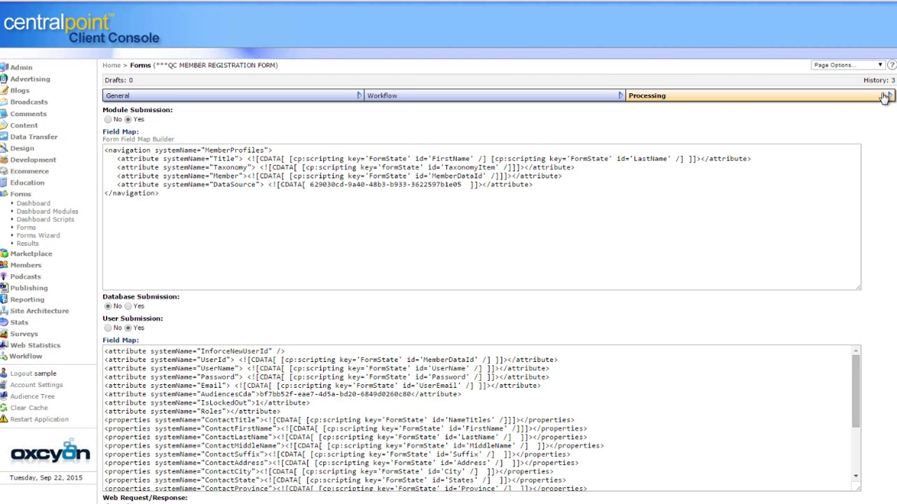
{"action": "left_click", "coordinate": [229, 211]}
{"action": "key", "text": "ctrl+a"}
{"action": "left_click", "coordinate": [583, 299]}
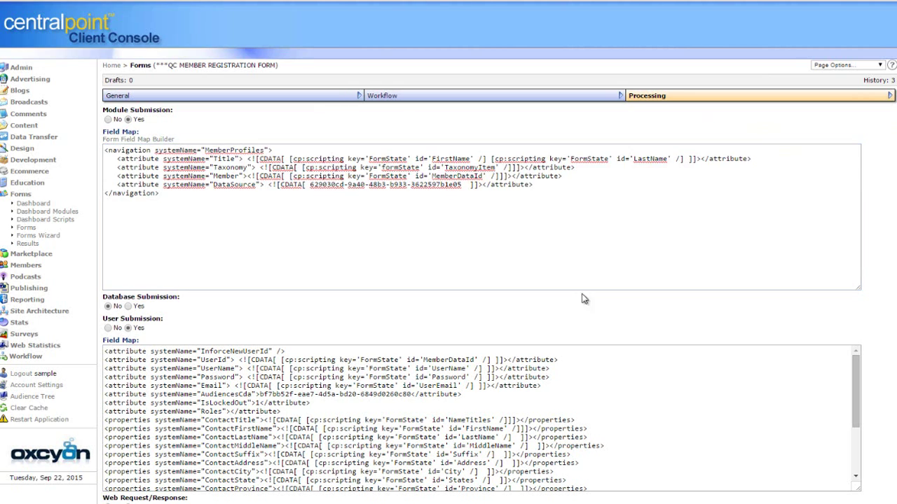
{"action": "scroll", "coordinate": [883, 278], "scroll_direction": "down", "scroll_amount": 3}
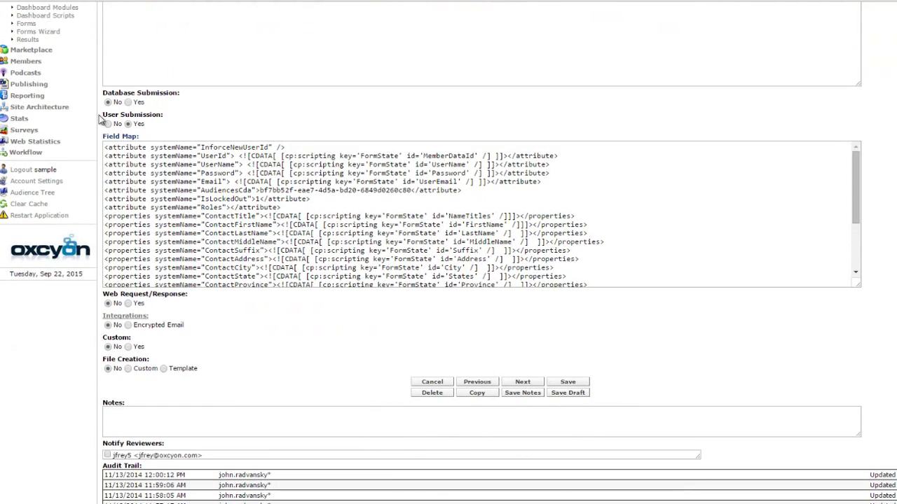
{"action": "left_click", "coordinate": [128, 102]}
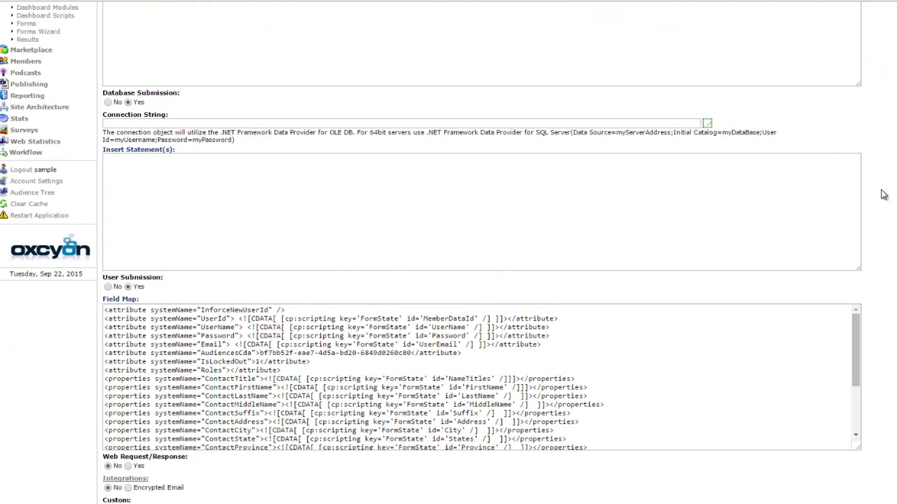
{"action": "scroll", "coordinate": [448, 253], "scroll_direction": "down", "scroll_amount": 3}
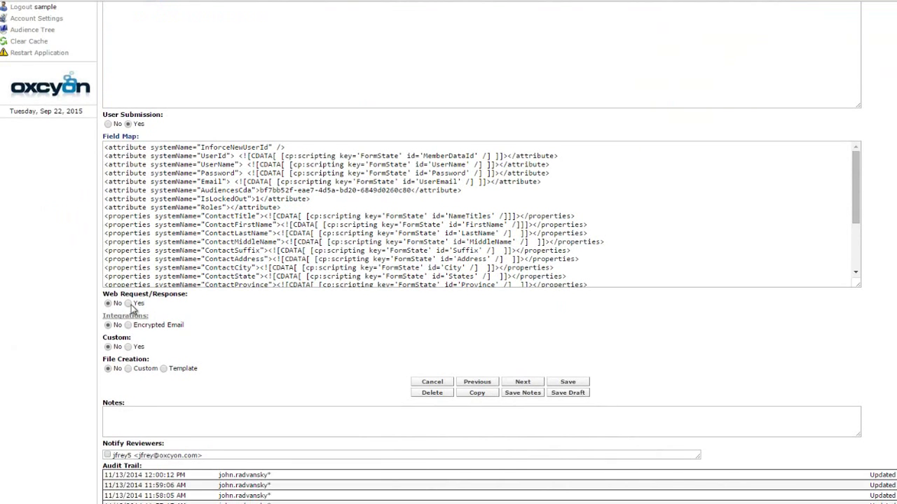
{"action": "scroll", "coordinate": [131, 309], "scroll_direction": "up", "scroll_amount": 1}
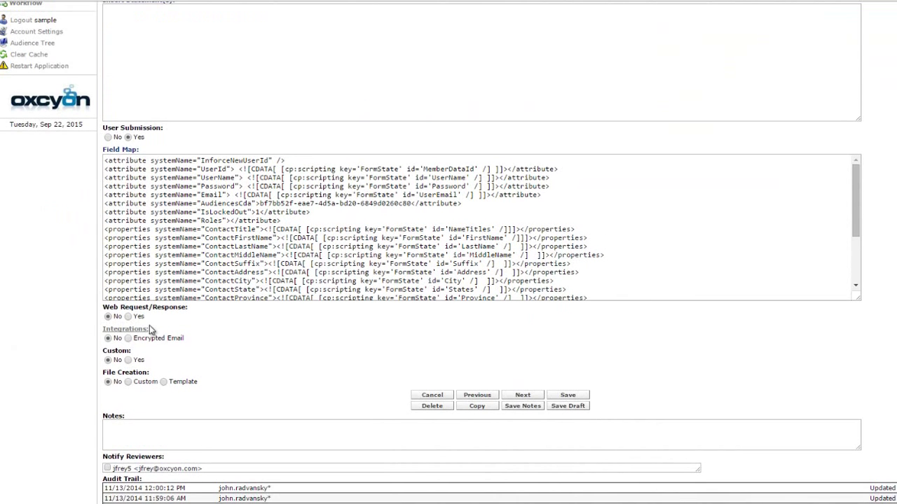
{"action": "left_click", "coordinate": [129, 316]}
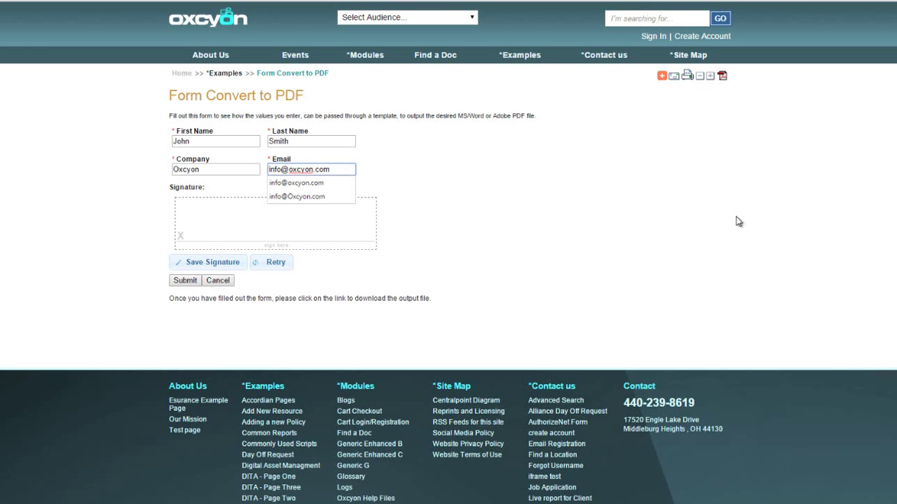
Draw and save a signature on the Form Convert to PDF form, then submit it
{"action": "left_click", "coordinate": [704, 216]}
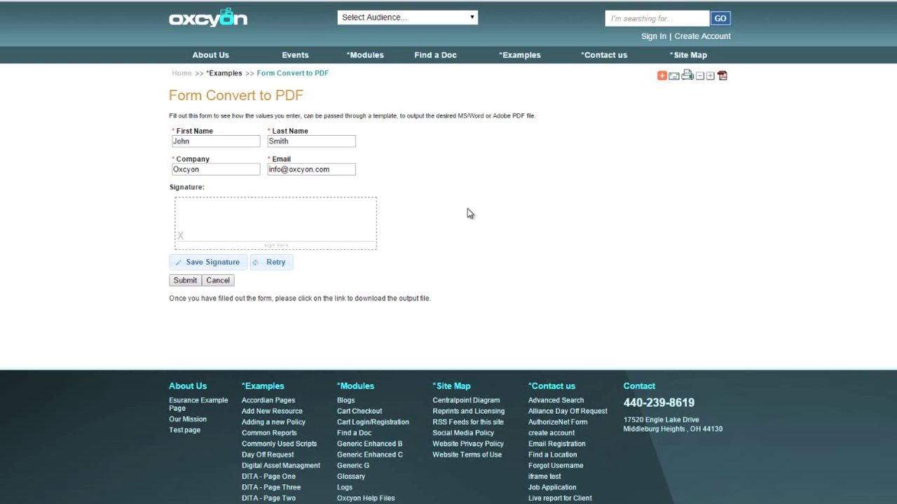
{"action": "mouse_move", "coordinate": [223, 217]}
{"action": "left_mouse_down"}
{"action": "mouse_move", "coordinate": [225, 234]}
{"action": "mouse_move", "coordinate": [240, 225]}
{"action": "mouse_move", "coordinate": [260, 236]}
{"action": "mouse_move", "coordinate": [321, 225]}
{"action": "mouse_move", "coordinate": [322, 214]}
{"action": "left_mouse_up"}
{"action": "left_click", "coordinate": [199, 264]}
{"action": "left_click", "coordinate": [184, 280]}
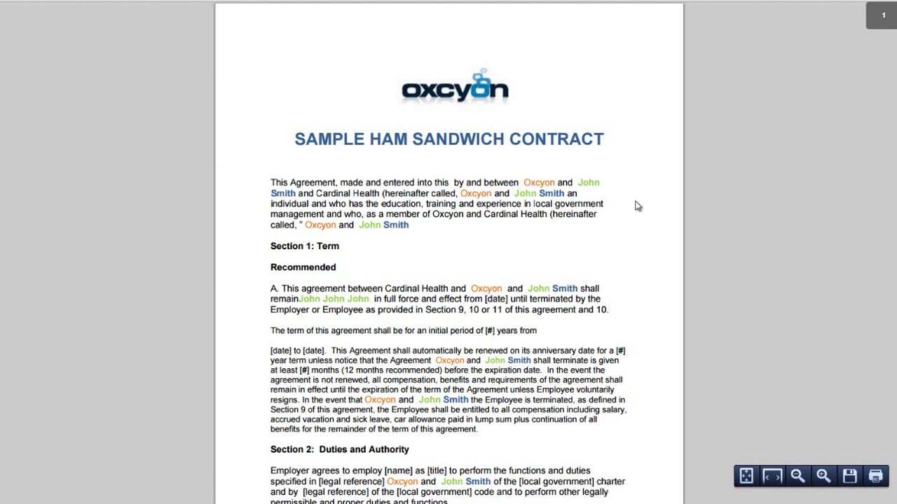
Scroll through the generated ham sandwich contract PDF filled with John Smith's details
{"action": "scroll", "coordinate": [449, 280], "scroll_direction": "down", "scroll_amount": 15}
{"action": "scroll", "coordinate": [448, 281], "scroll_direction": "down", "scroll_amount": 5}
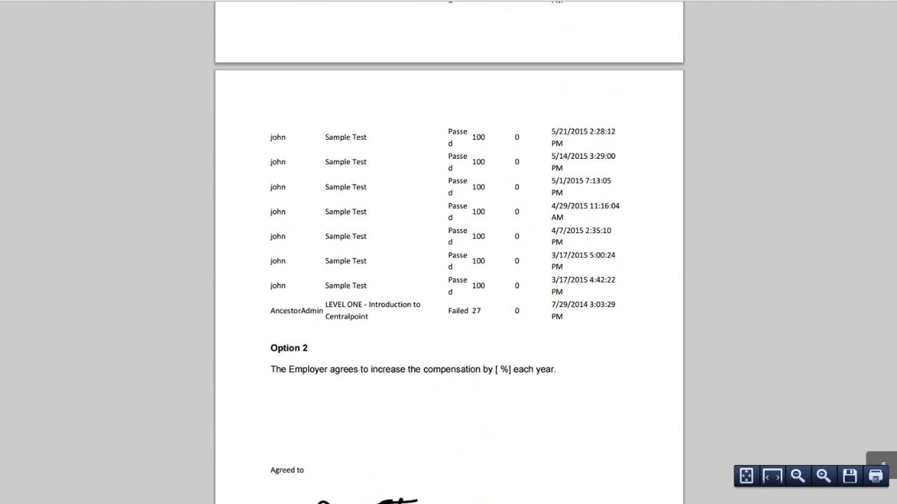
{"action": "scroll", "coordinate": [448, 280], "scroll_direction": "down", "scroll_amount": 3}
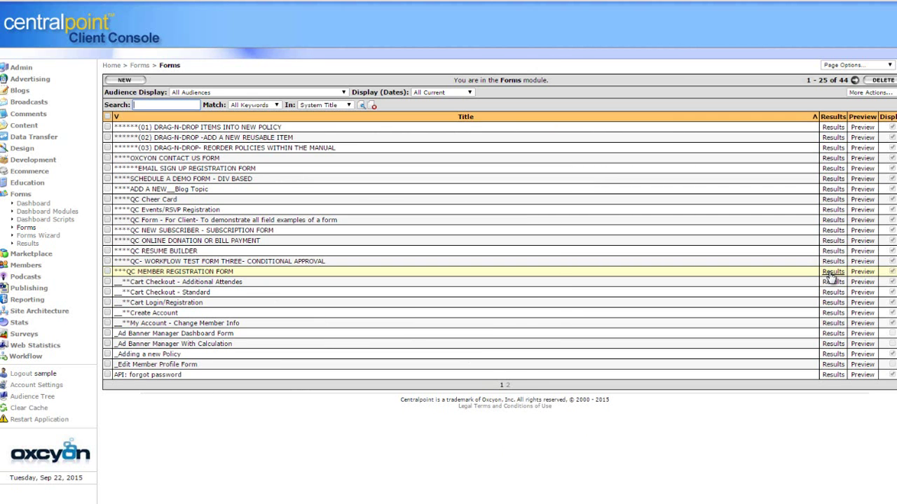
{"action": "left_click", "coordinate": [831, 273]}
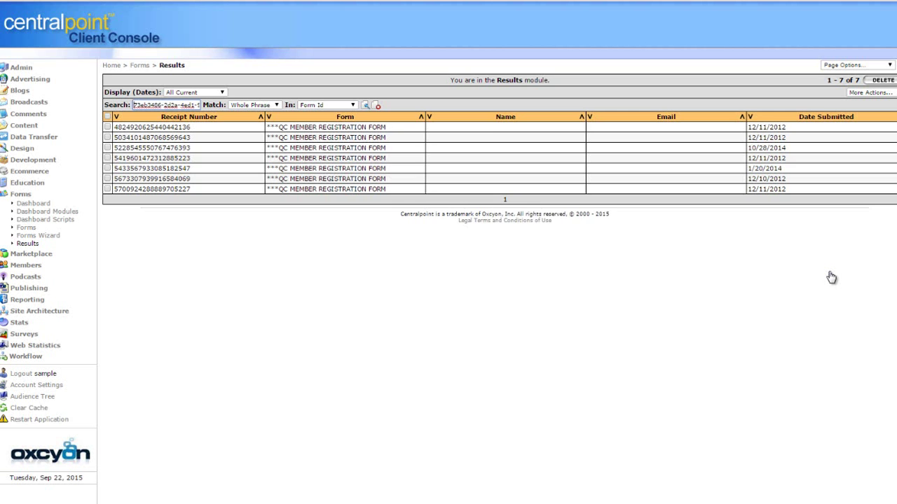
{"action": "left_click", "coordinate": [165, 149]}
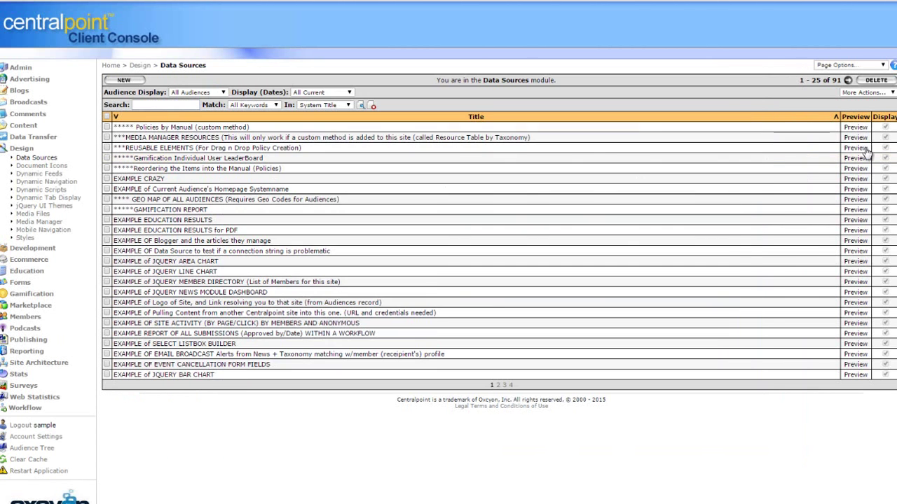
{"action": "left_click", "coordinate": [850, 263]}
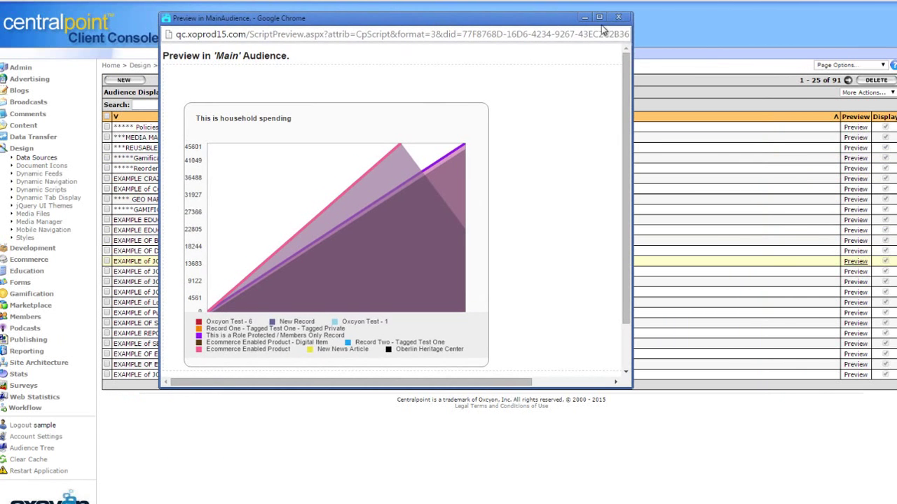
{"action": "left_click", "coordinate": [809, 176]}
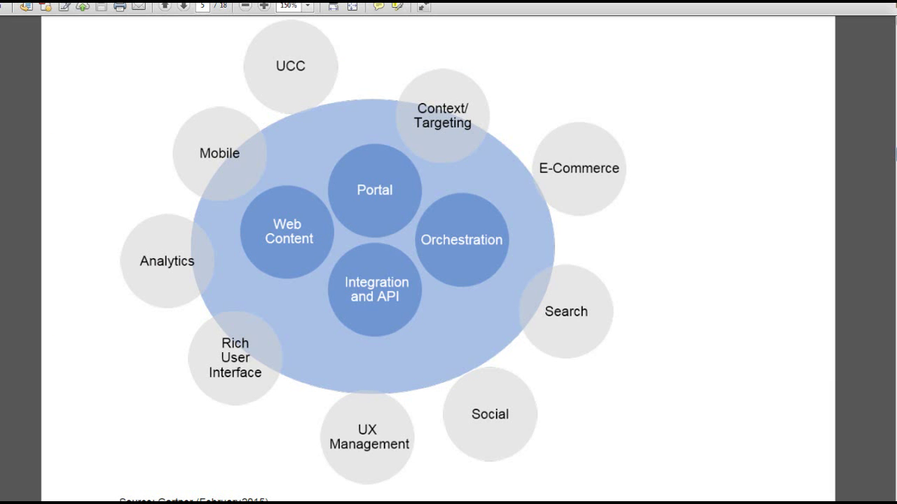
Drag up with the hand tool to page 1 of 18 of the Gartner UXP report
{"action": "left_click_drag", "start_coordinate": [895, 155], "coordinate": [891, 22]}
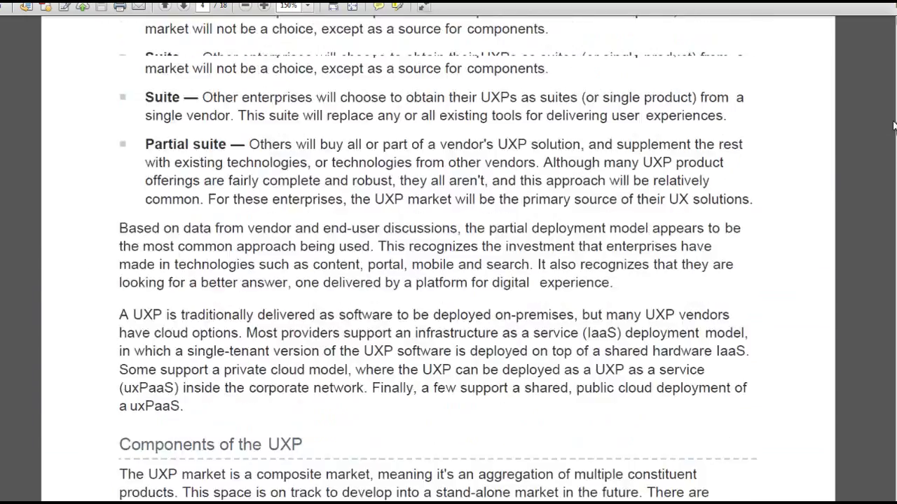